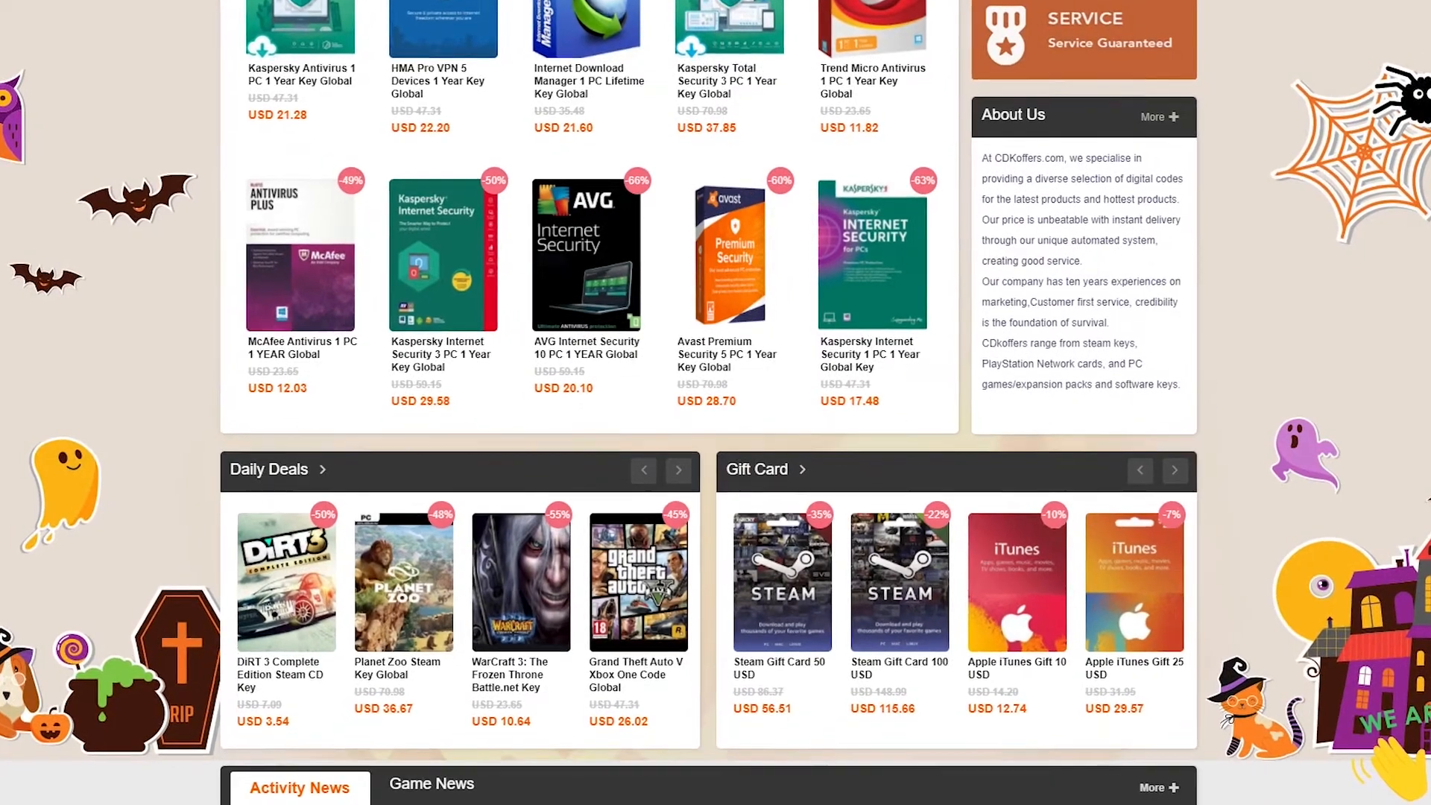
Buy one Microsoft Windows 10 Pro OEM key on CDKoffers and apply the promotion code KH20 to the order
{"action": "scroll", "coordinate": [716, 402], "scroll_direction": "down", "scroll_amount": 2}
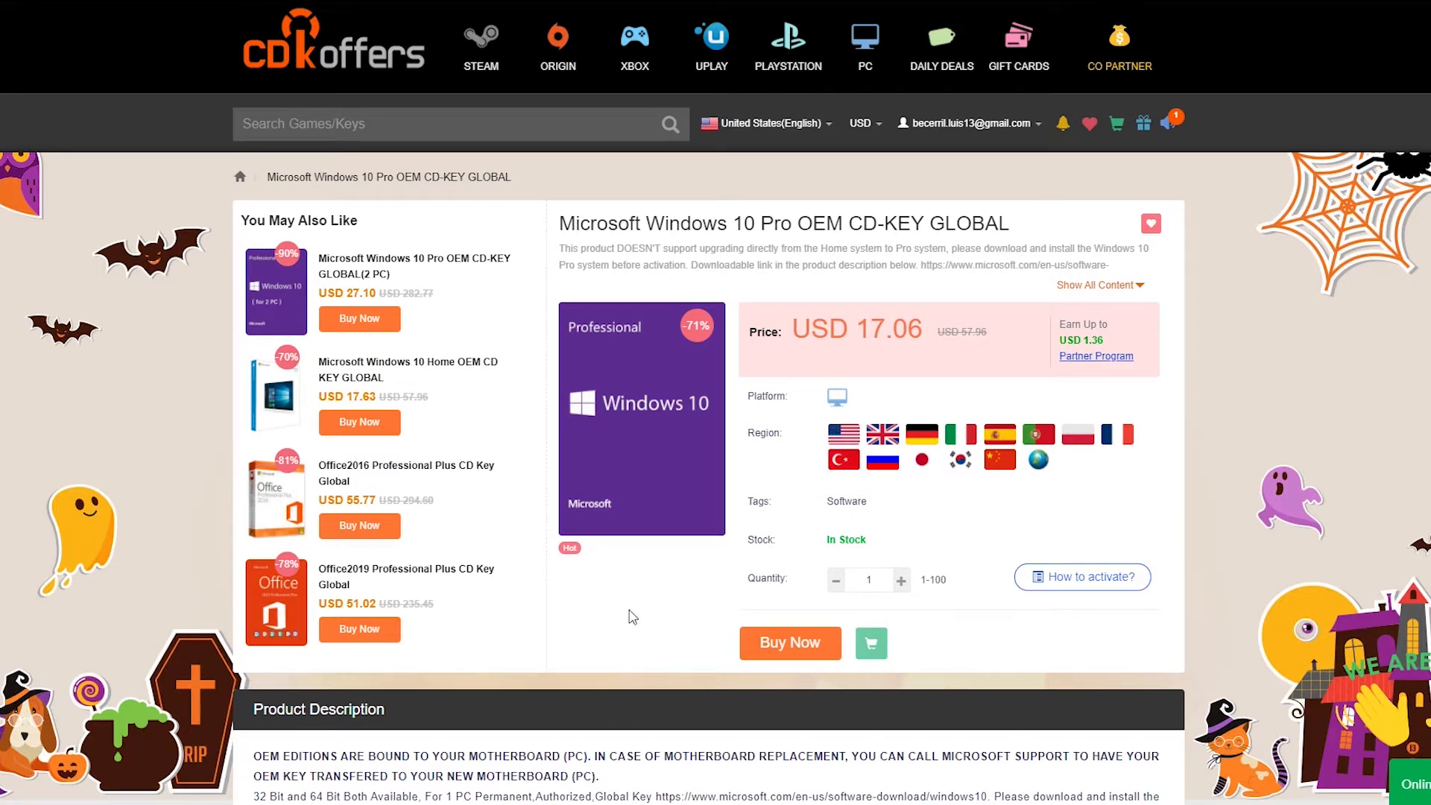
{"action": "left_click", "coordinate": [802, 659]}
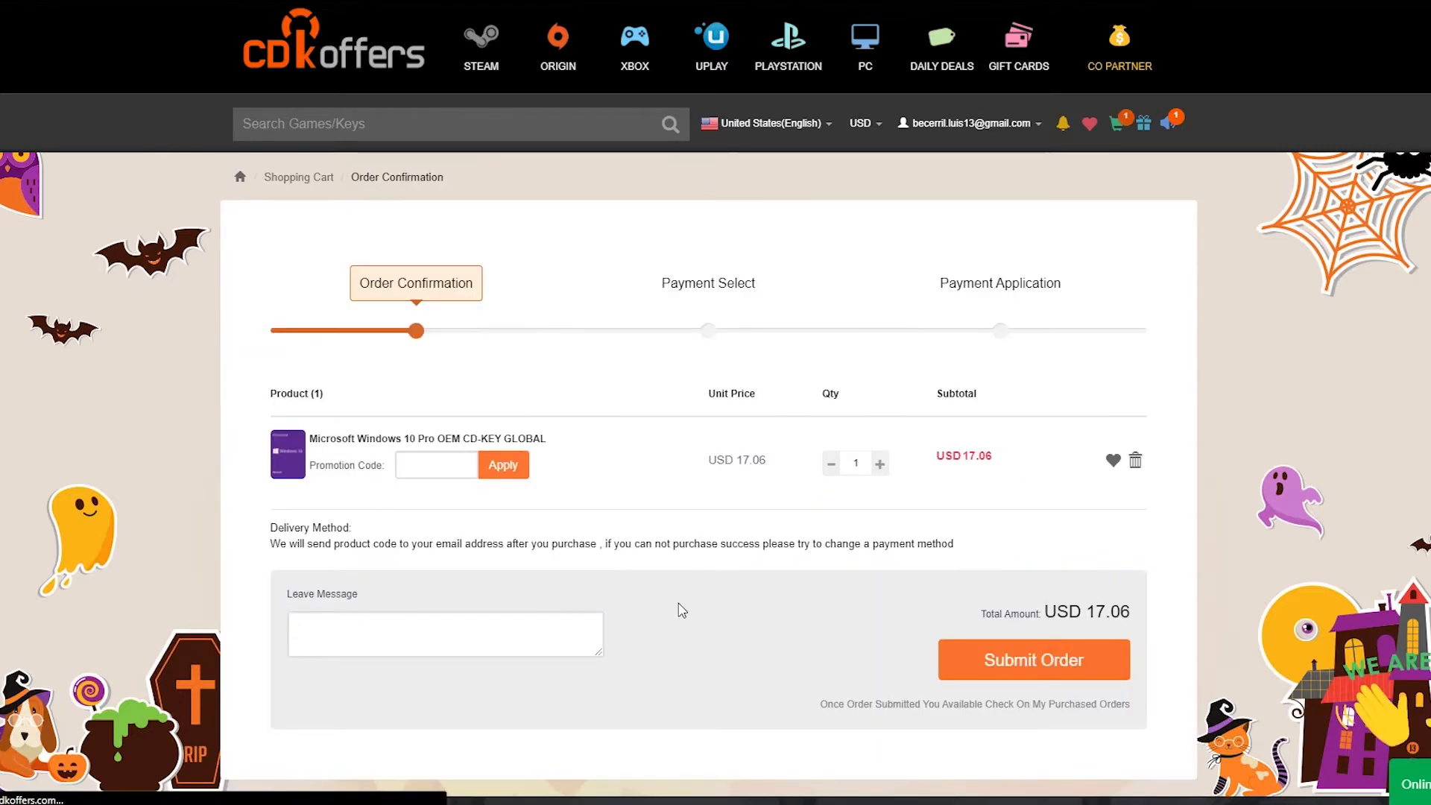
{"action": "left_click", "coordinate": [446, 474]}
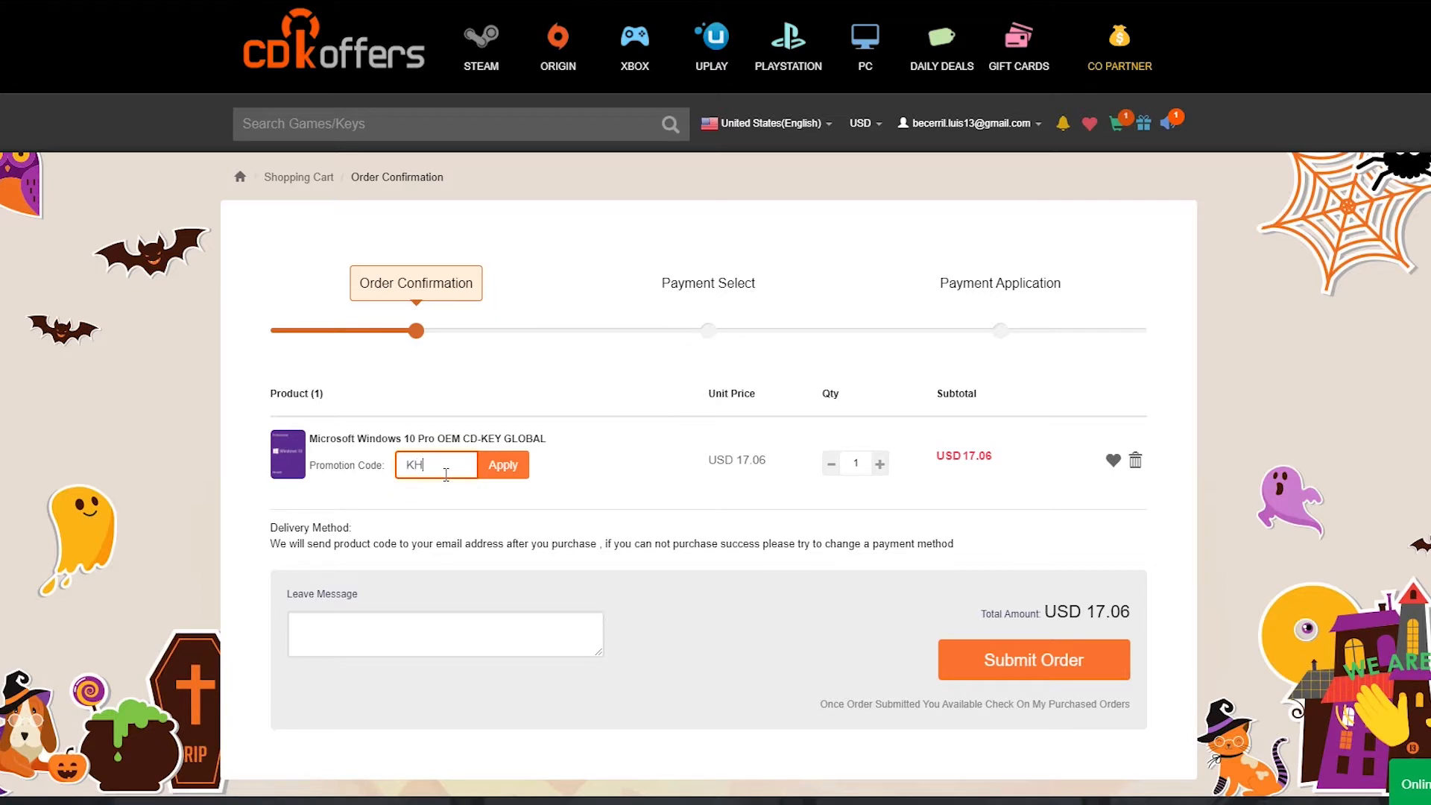
{"action": "type", "text": "KH20"}
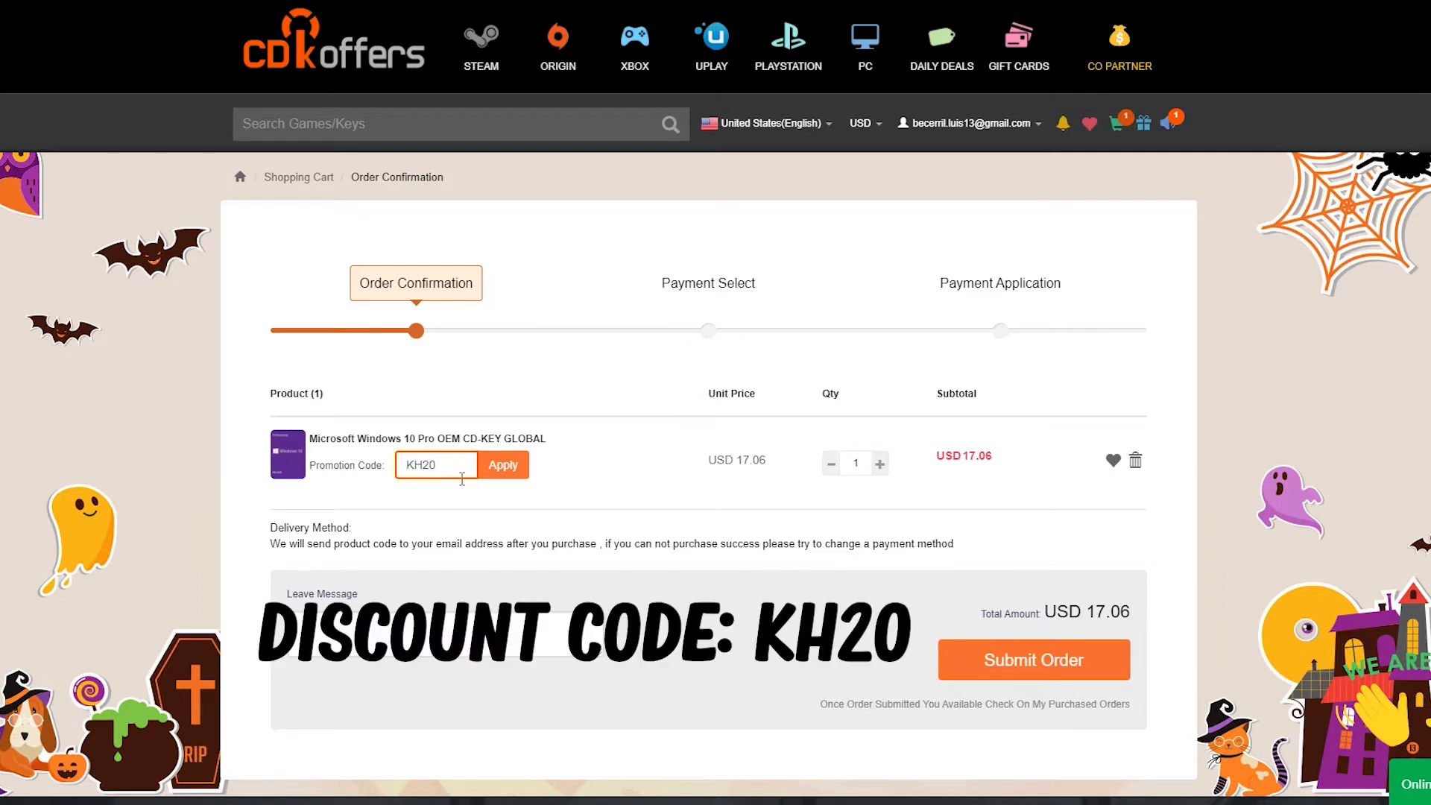
{"action": "left_click", "coordinate": [495, 468]}
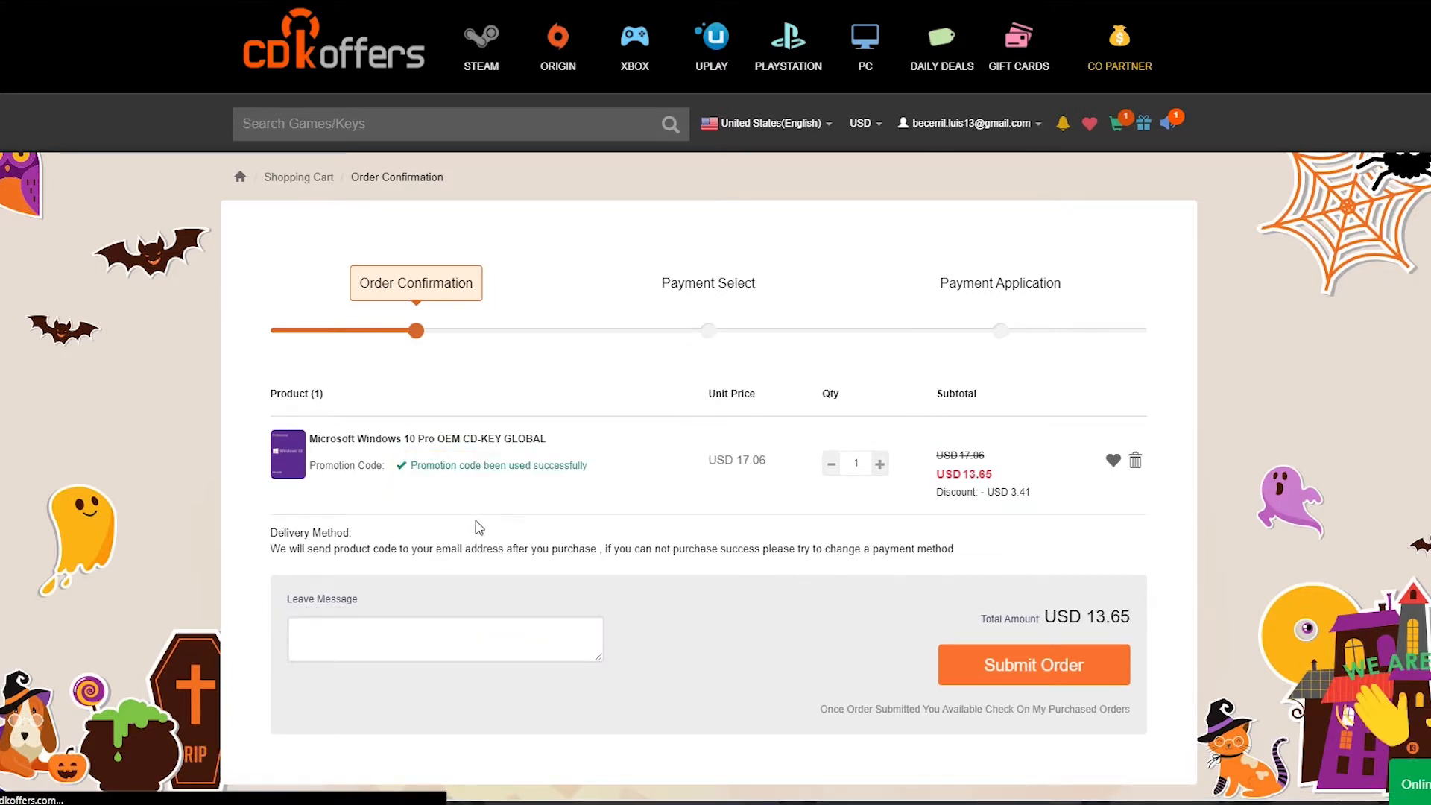
{"action": "left_click_drag", "start_coordinate": [1046, 620], "coordinate": [1132, 613]}
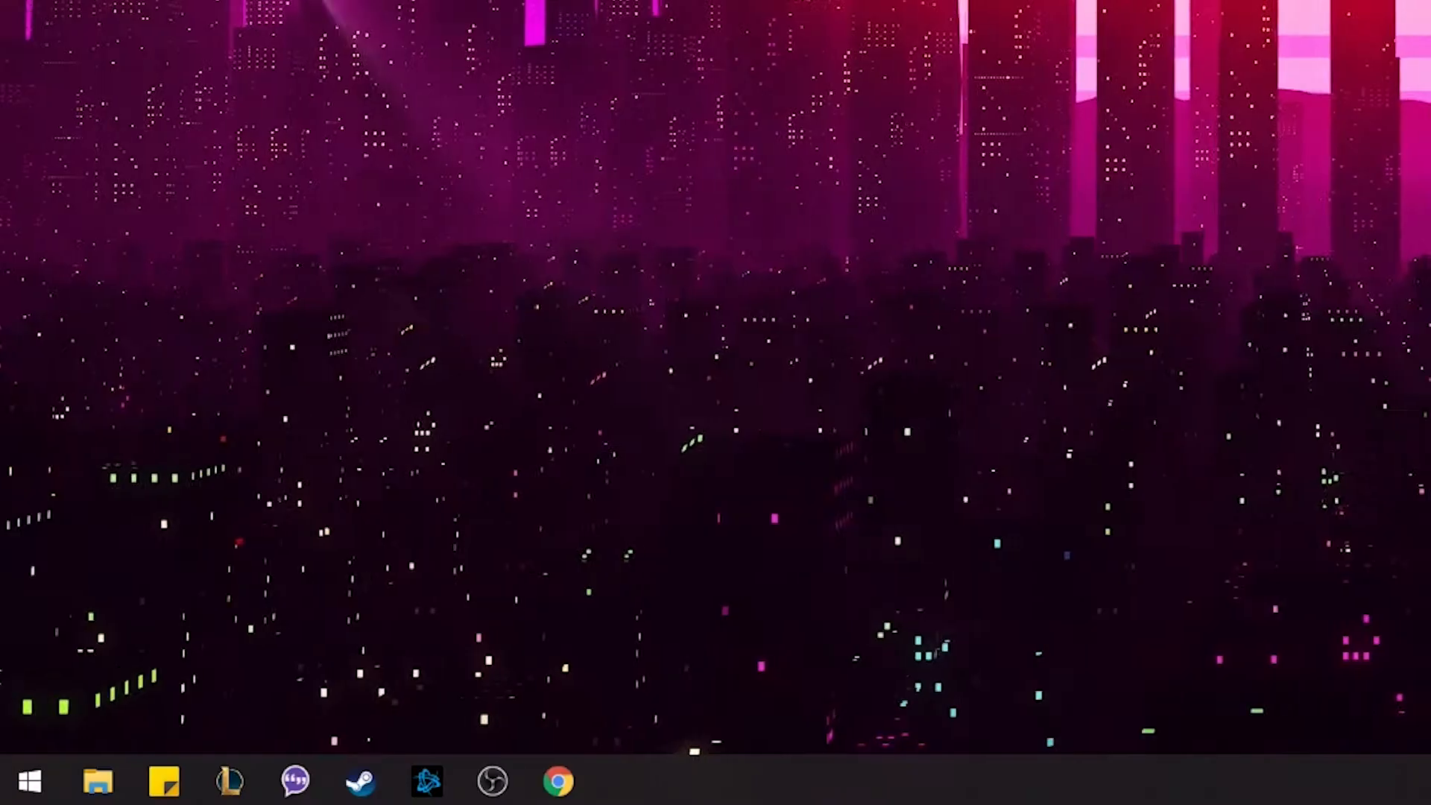
Open the Windows activation settings and enter the purchased product key as the new key
{"action": "left_click", "coordinate": [30, 781]}
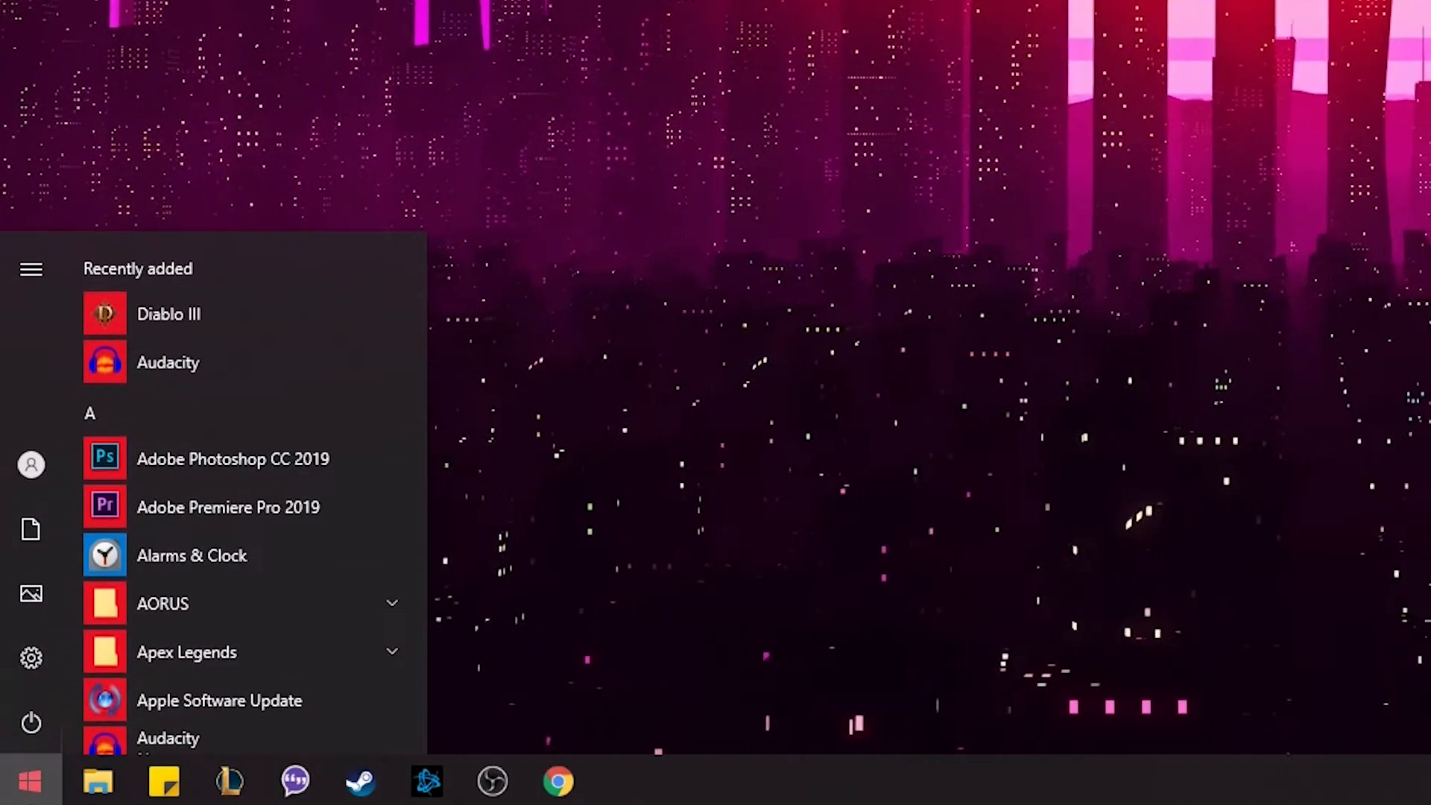
{"action": "type", "text": "activati"}
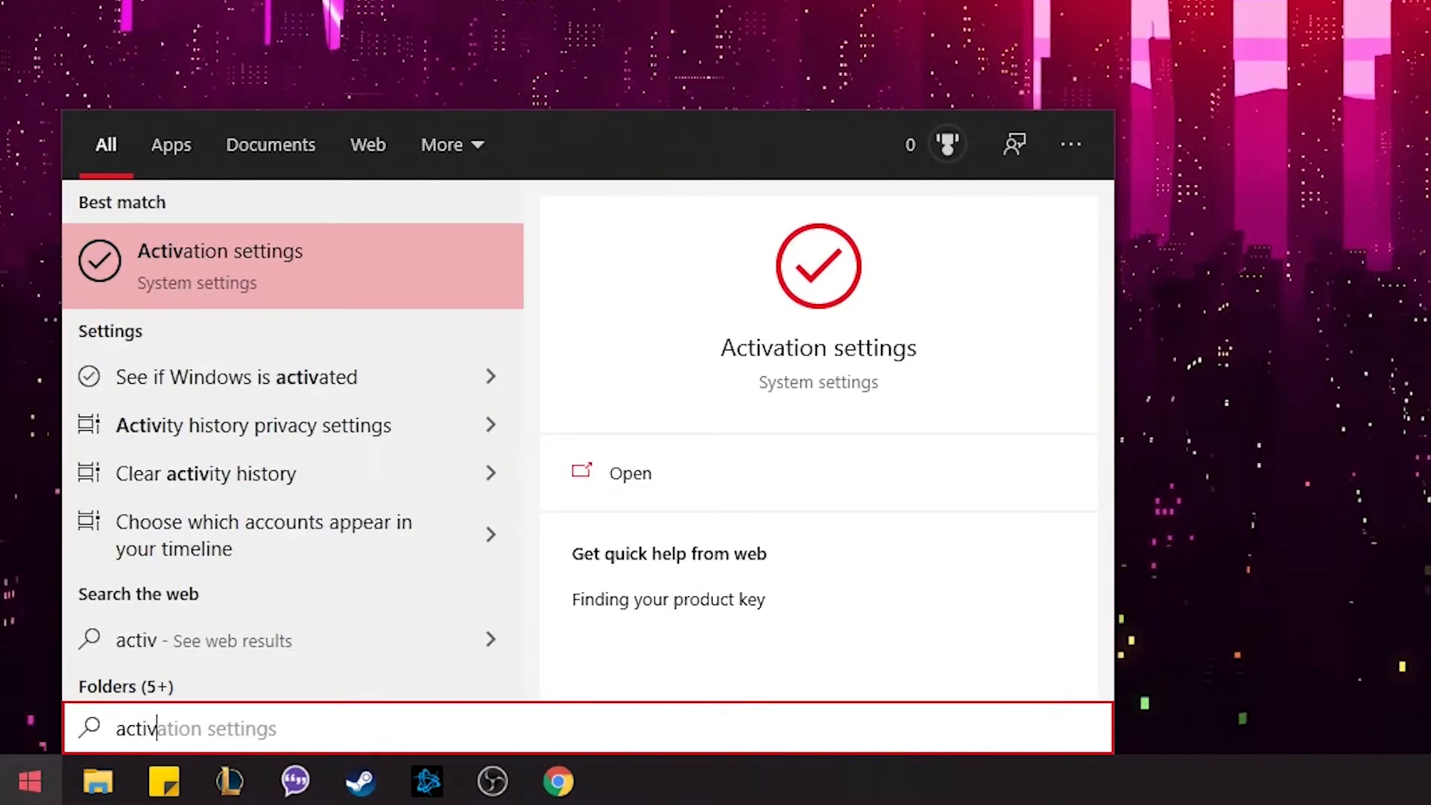
{"action": "type", "text": "on"}
{"action": "key", "text": "Return"}
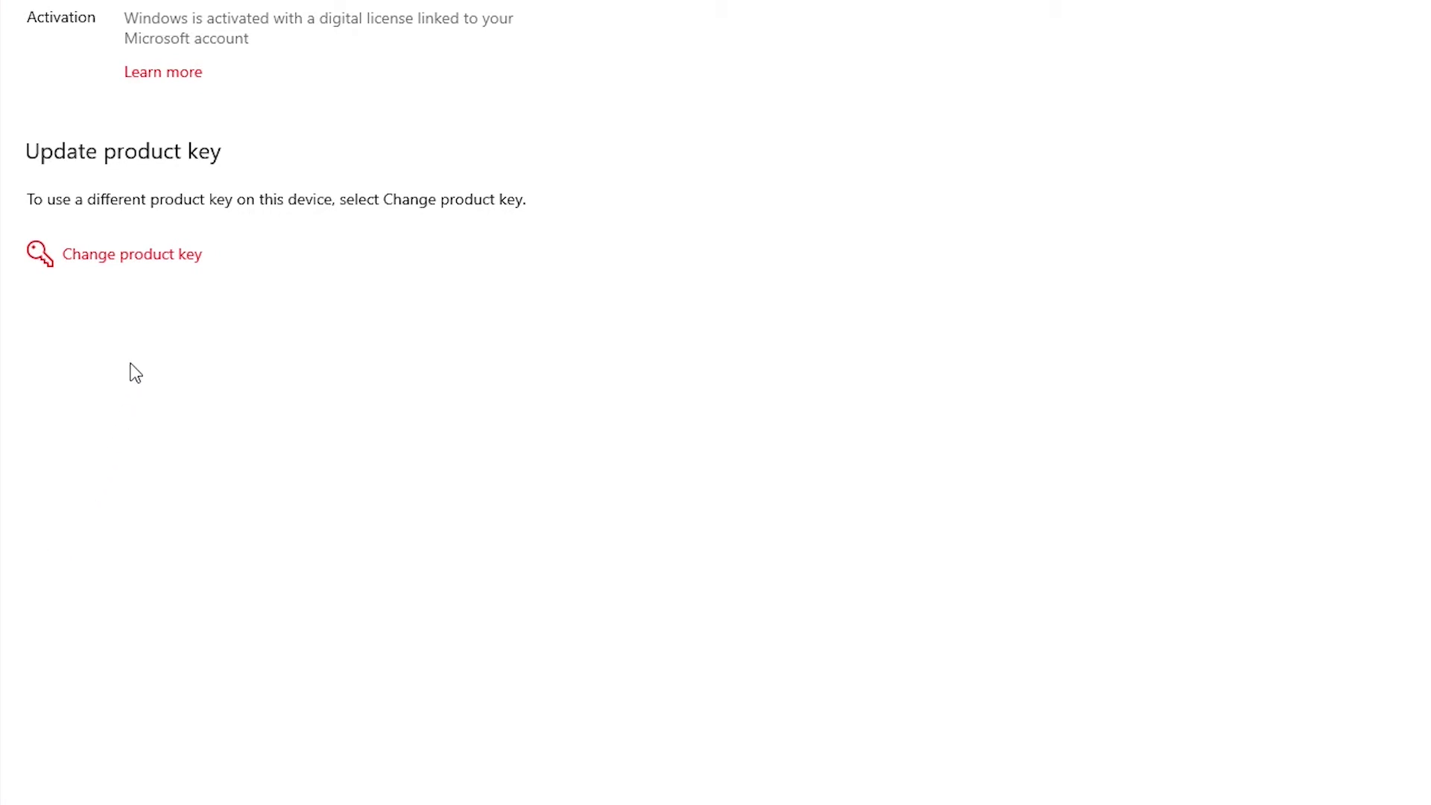
{"action": "left_click", "coordinate": [144, 266]}
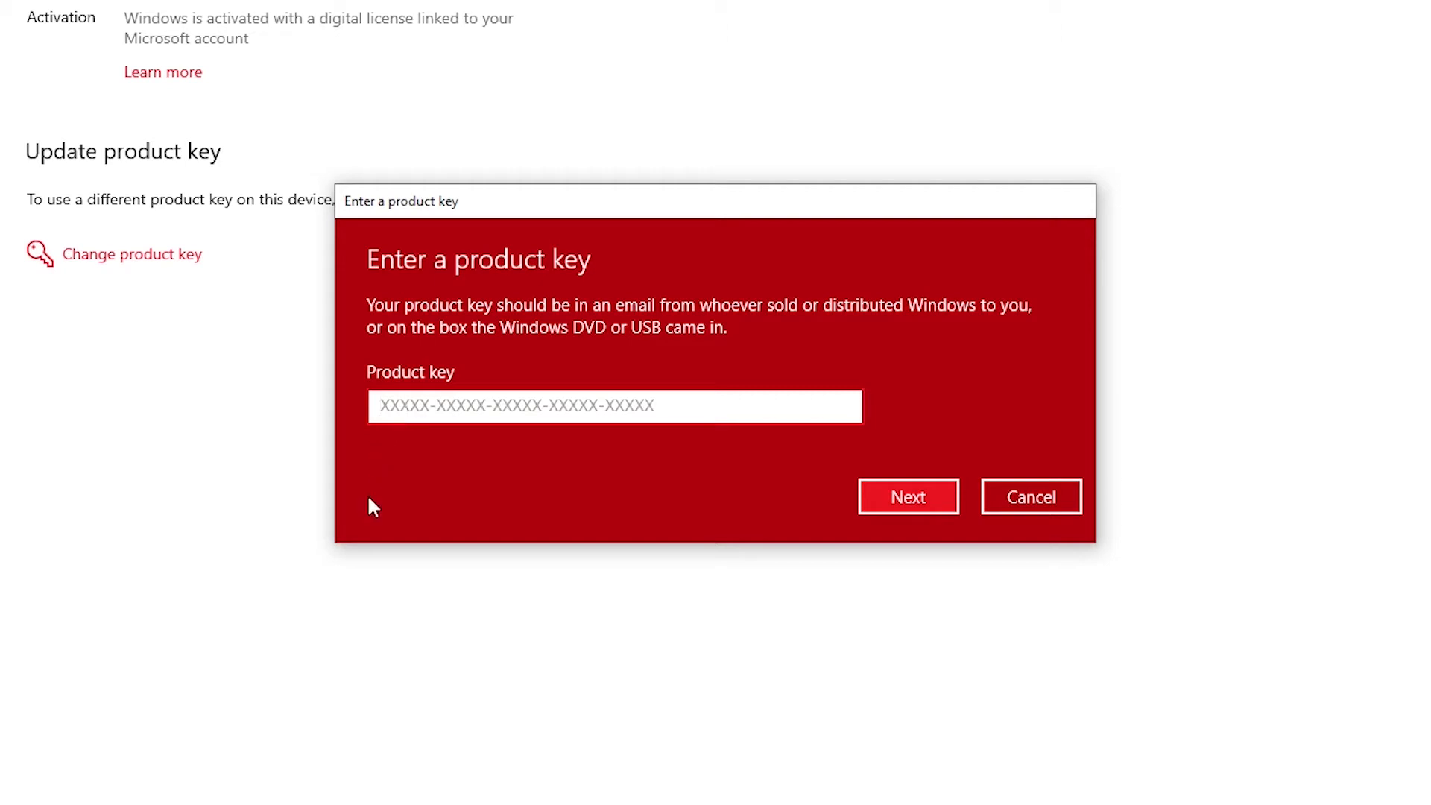
{"action": "key", "text": "ctrl+v"}
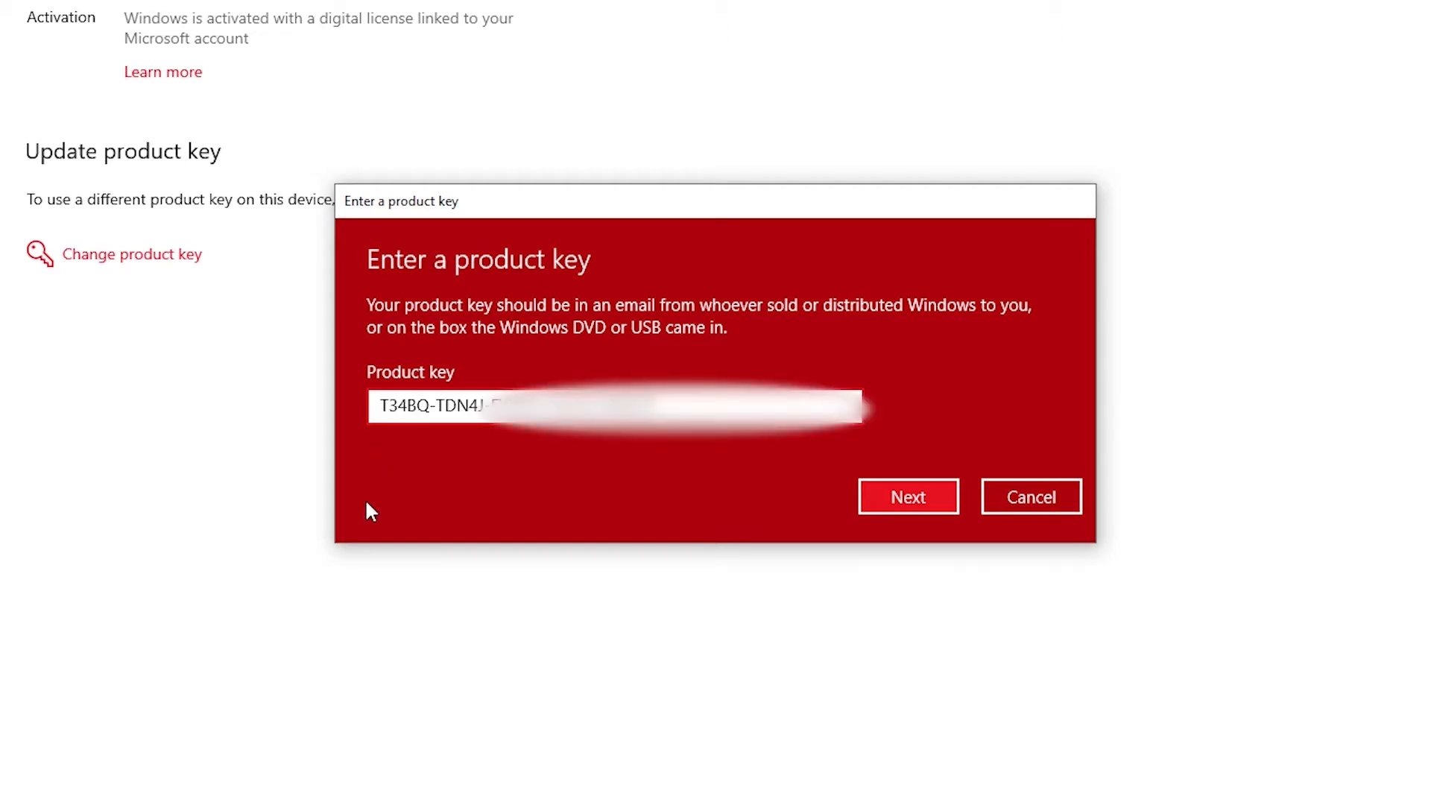
Look over the OBS Studio download page on obsproject.com and close the browser
{"action": "scroll", "coordinate": [1428, 194], "scroll_direction": "down", "scroll_amount": 5}
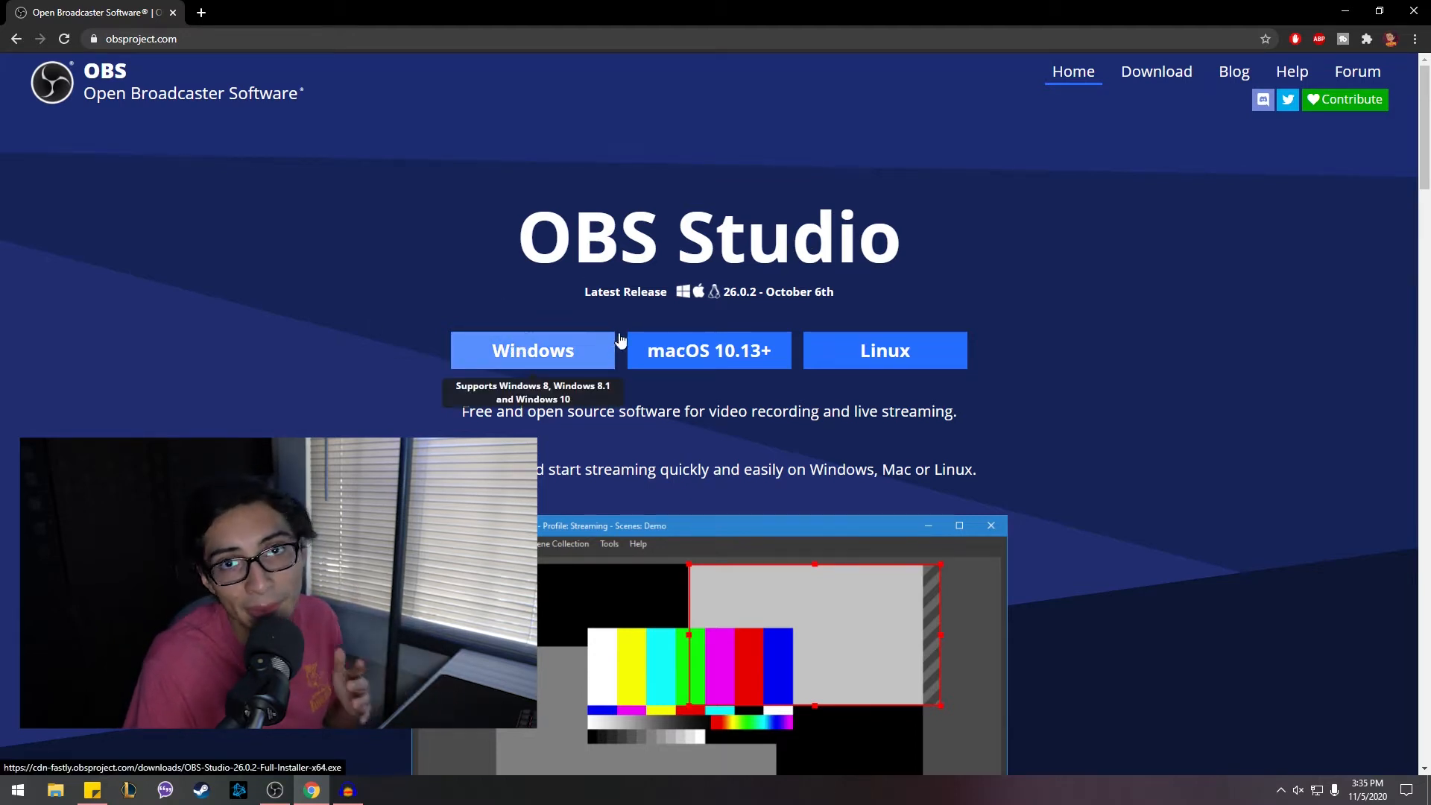
{"action": "scroll", "coordinate": [757, 400], "scroll_direction": "down", "scroll_amount": 2}
{"action": "scroll", "coordinate": [758, 400], "scroll_direction": "down", "scroll_amount": 3}
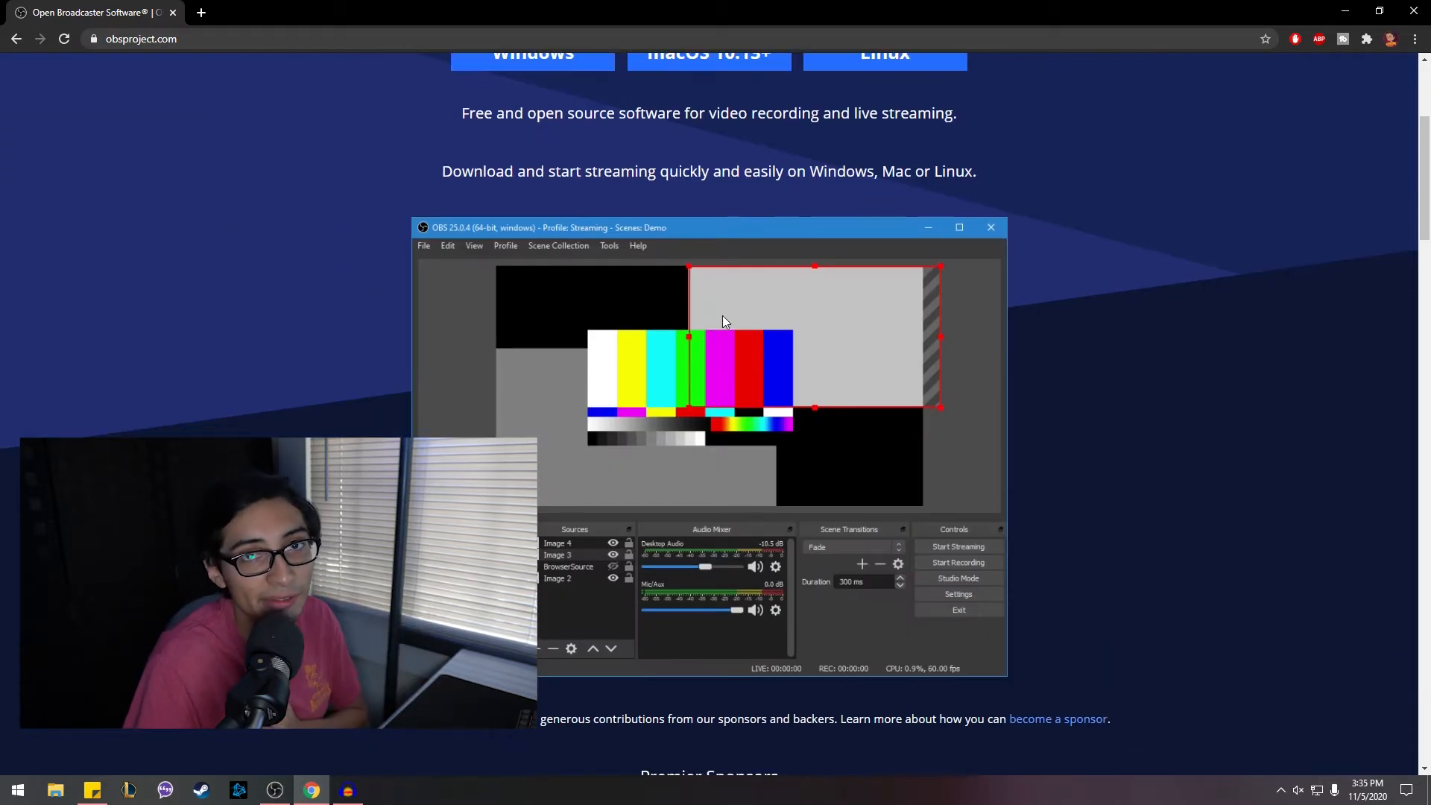
{"action": "left_click", "coordinate": [1413, 11]}
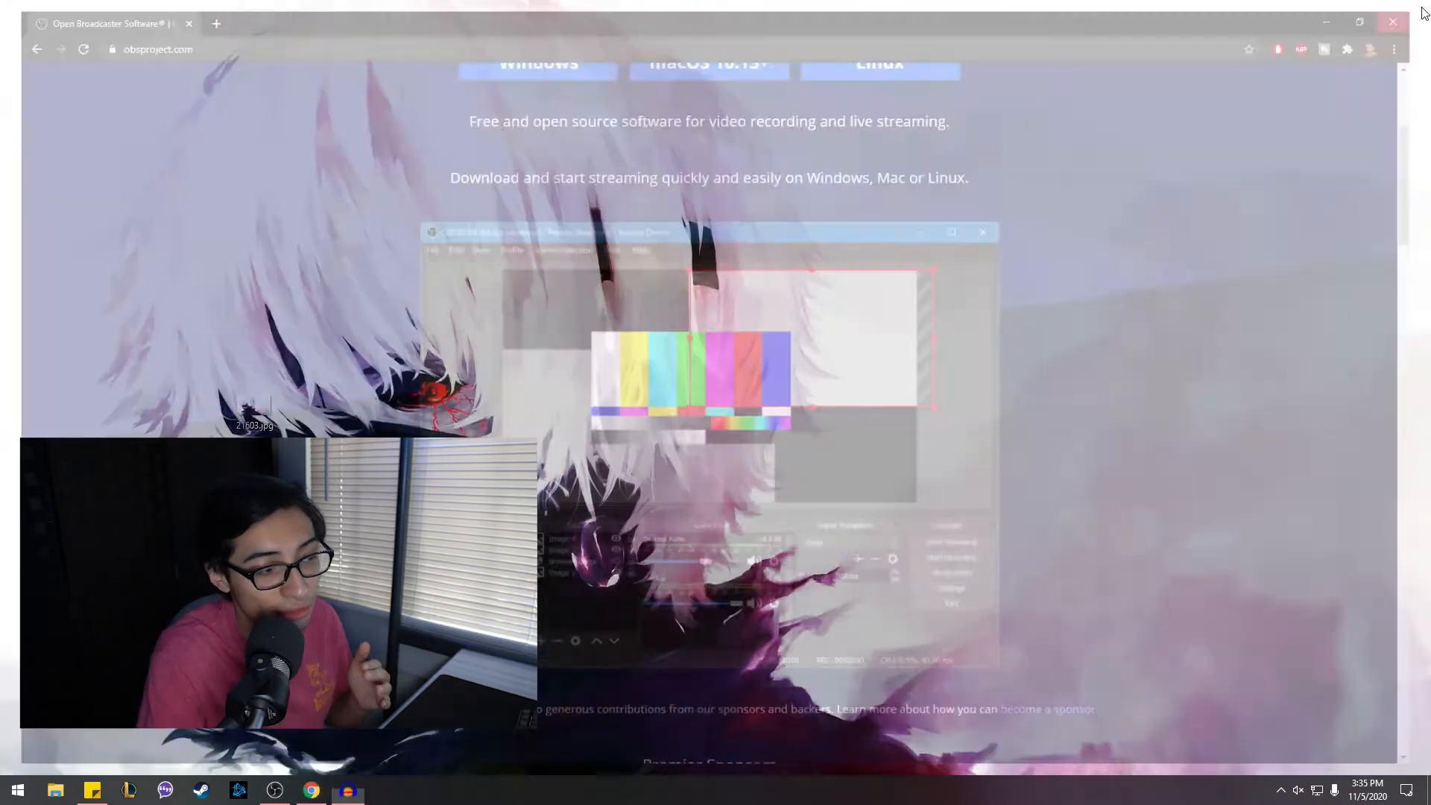
Switch to OBS Studio and disable the scene preview
{"action": "left_click", "coordinate": [275, 790]}
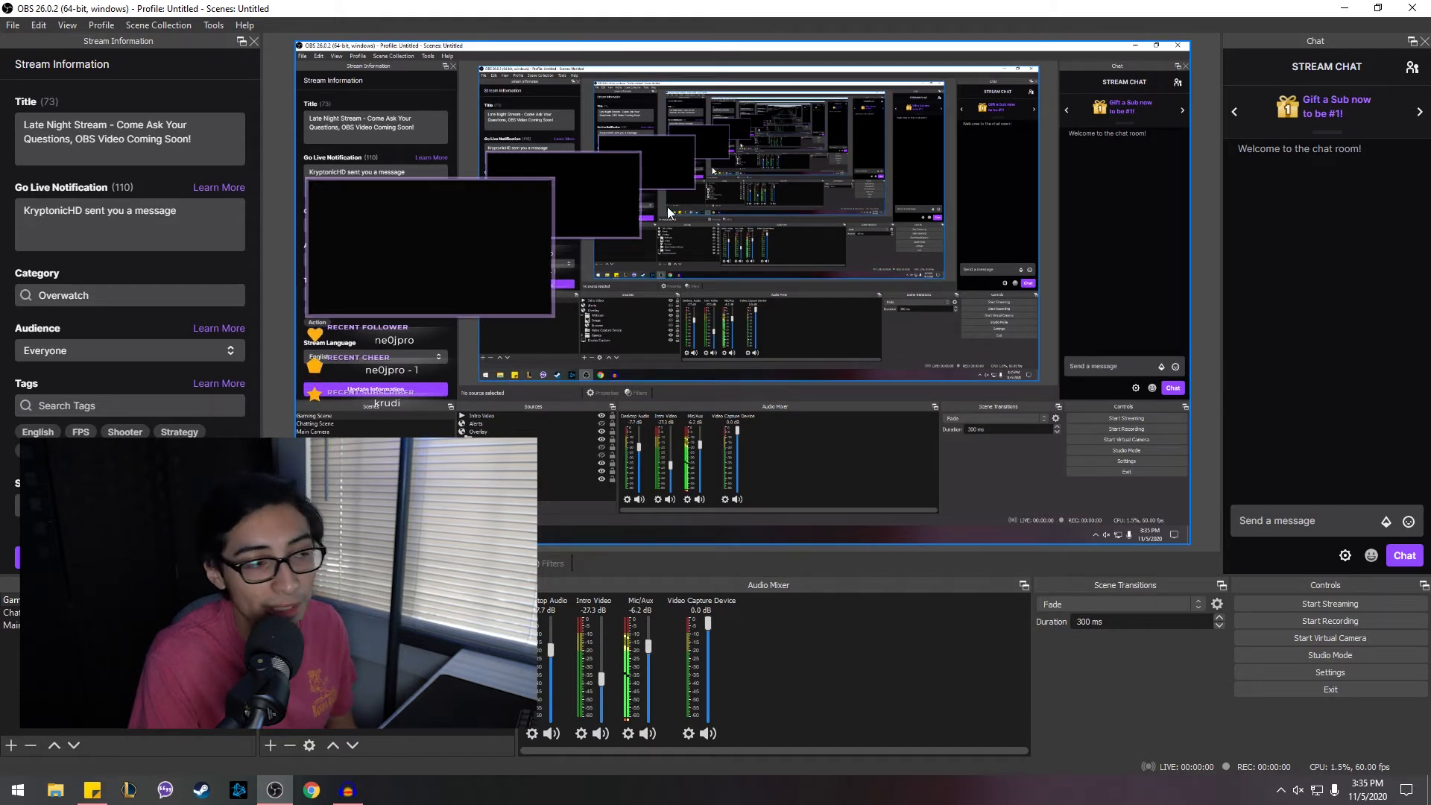
{"action": "right_click", "coordinate": [686, 220]}
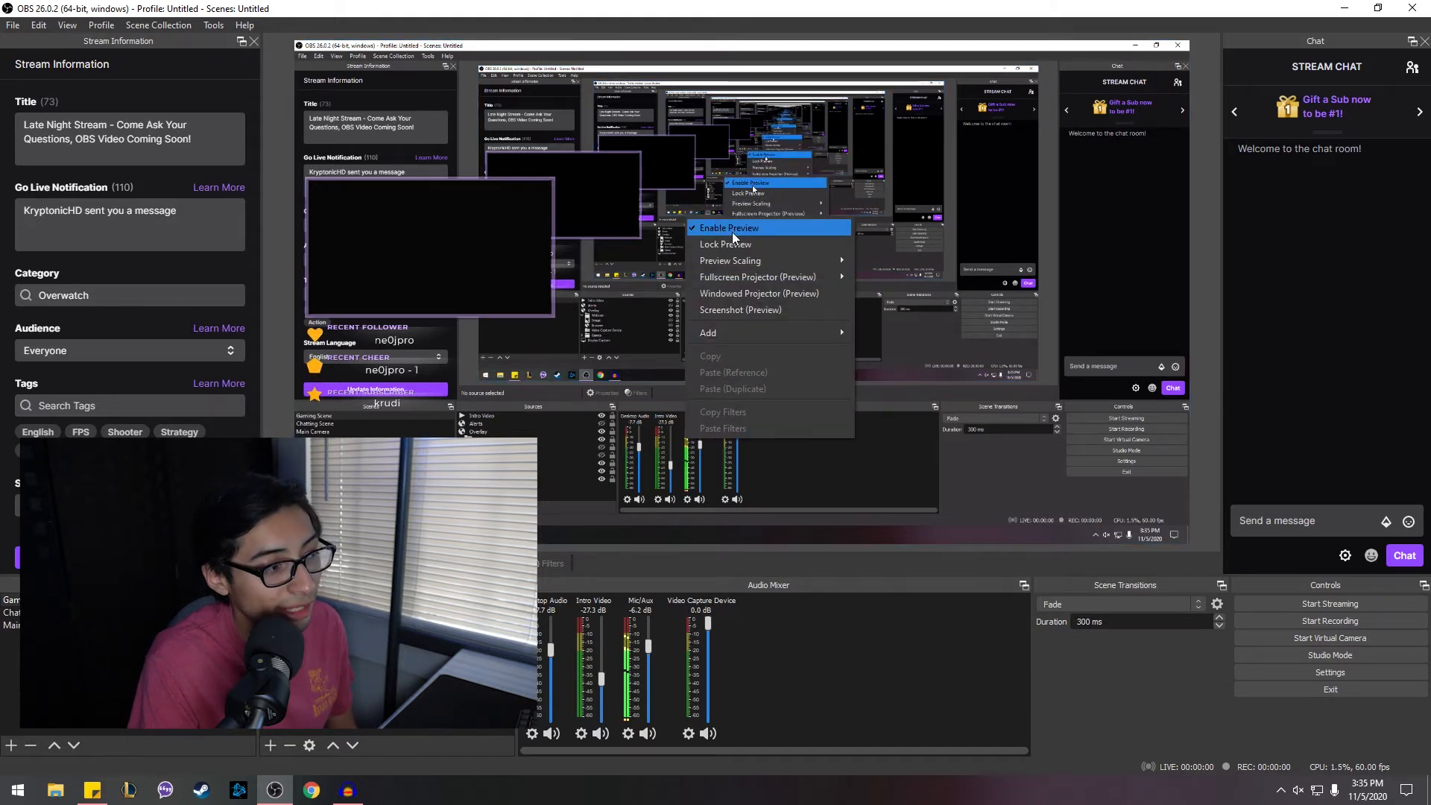
{"action": "left_click", "coordinate": [731, 231]}
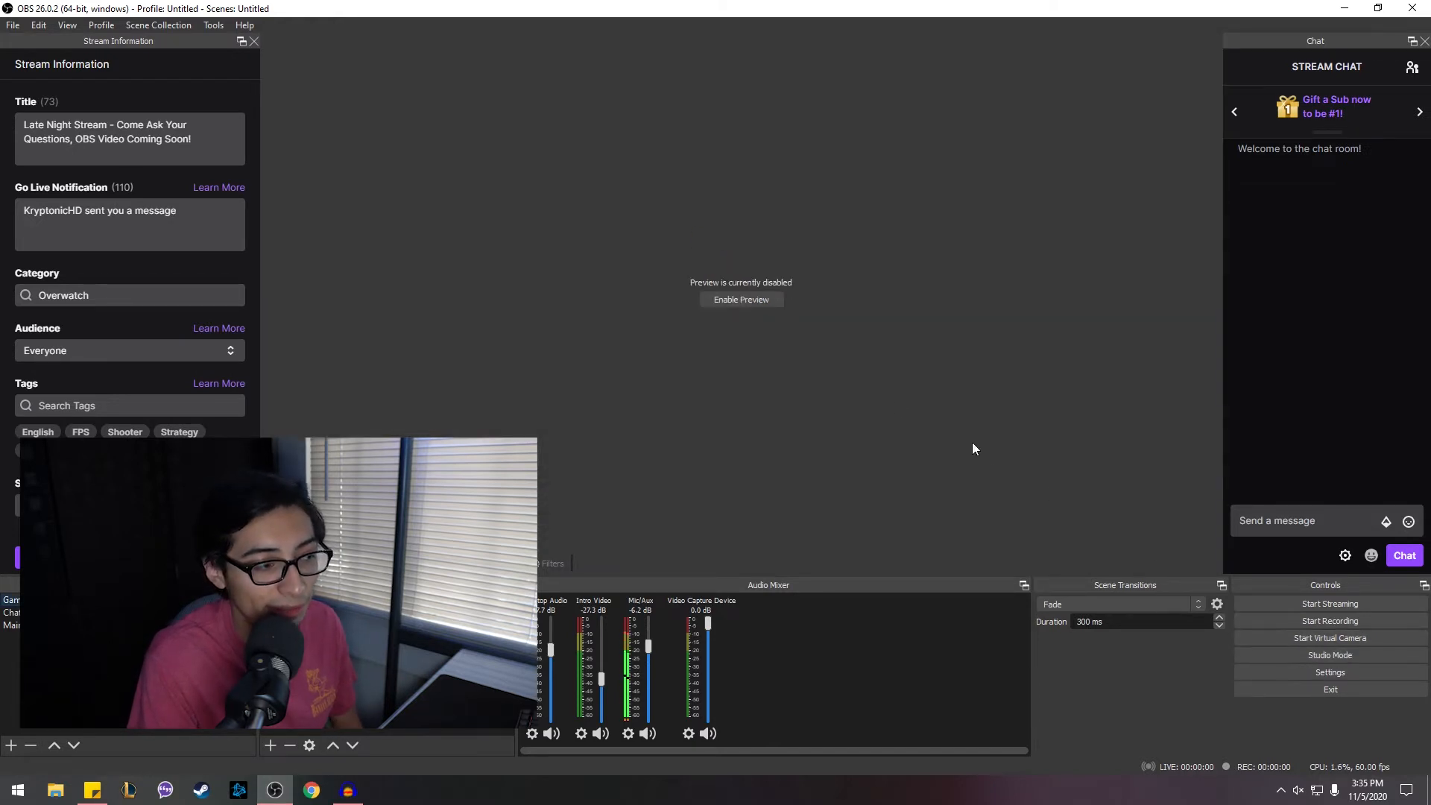
{"action": "right_click", "coordinate": [836, 364]}
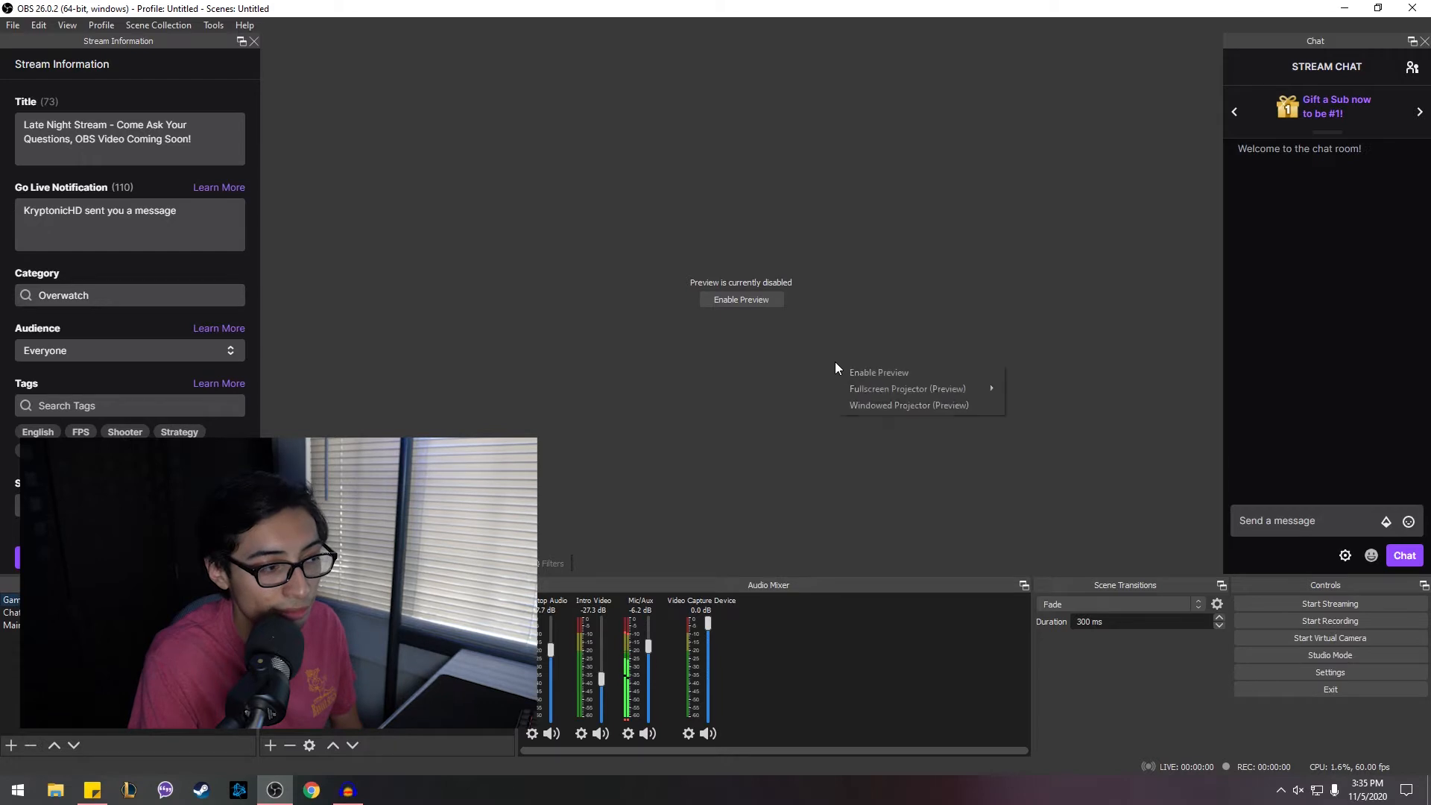
Open the streaming output settings and choose NVIDIA NVENC H.264 (new) as the encoder
{"action": "left_click", "coordinate": [1270, 669]}
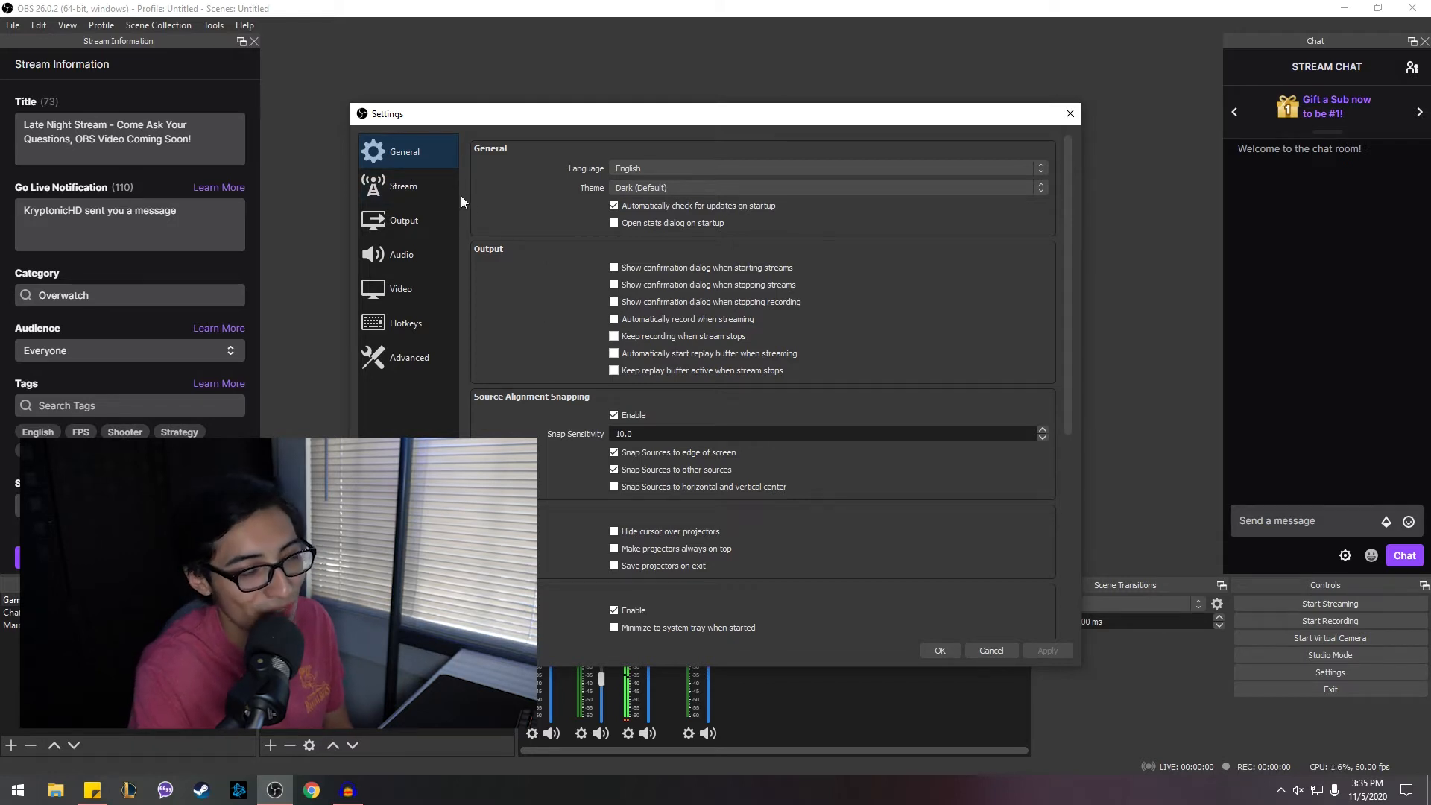
{"action": "left_click", "coordinate": [412, 201]}
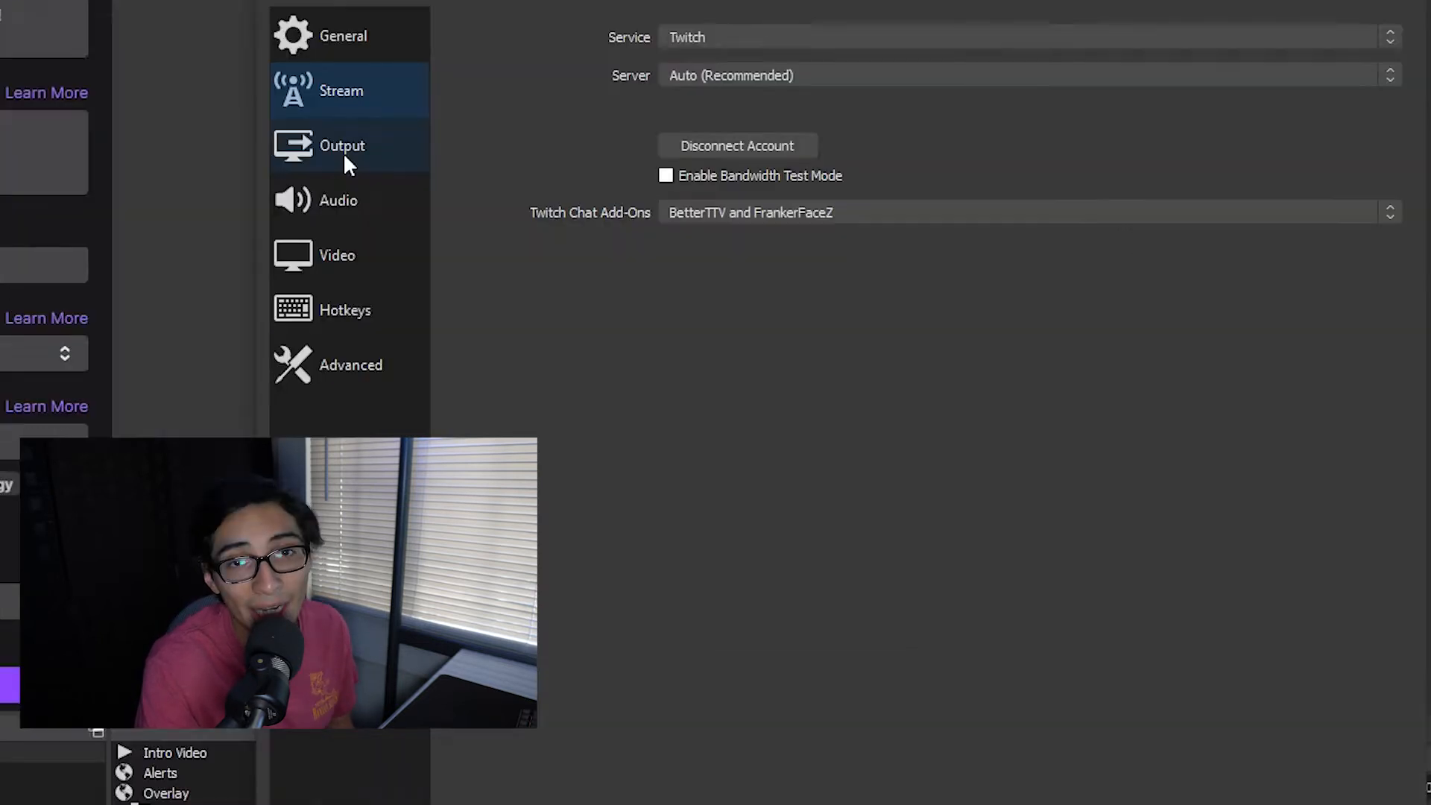
{"action": "left_click", "coordinate": [404, 224]}
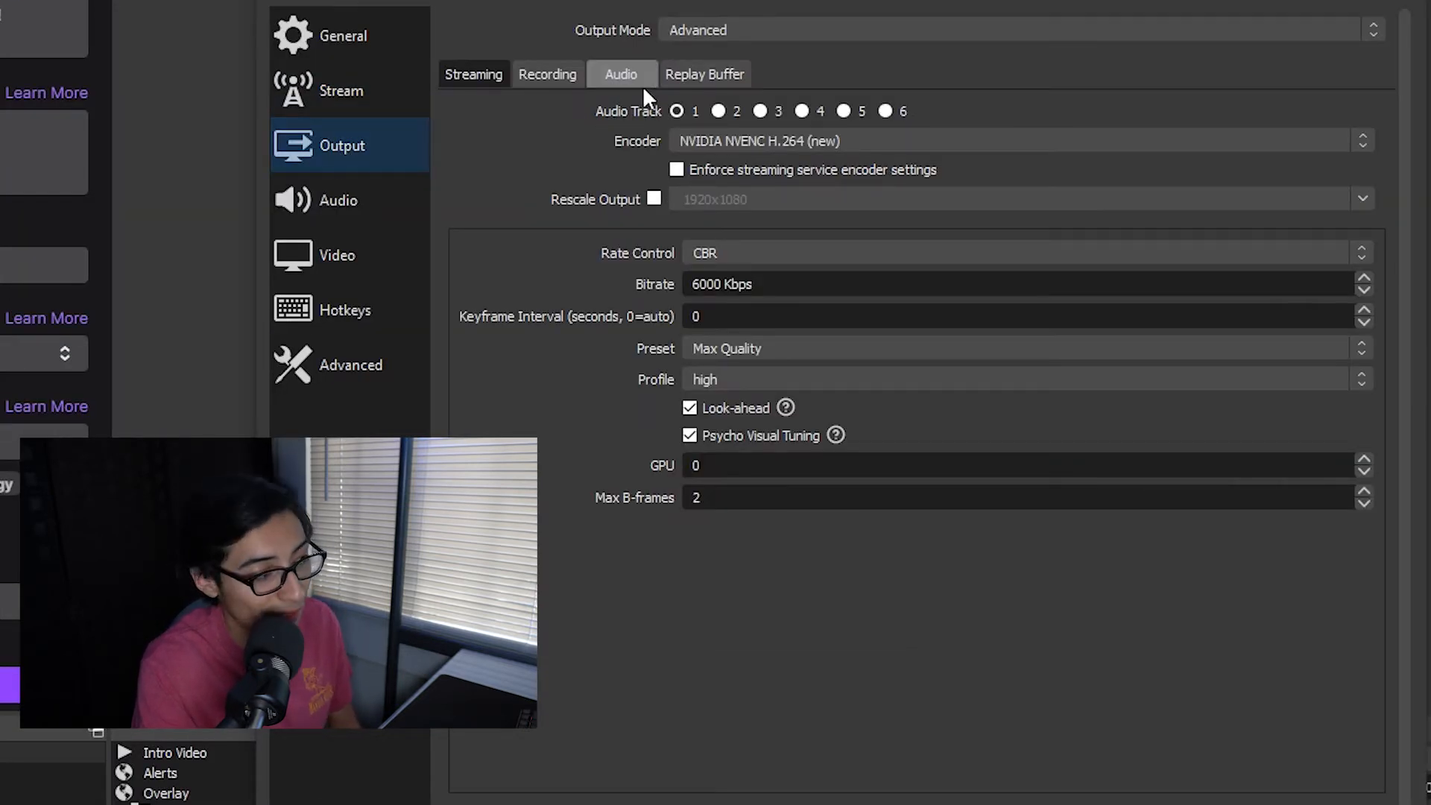
{"action": "left_click", "coordinate": [695, 141]}
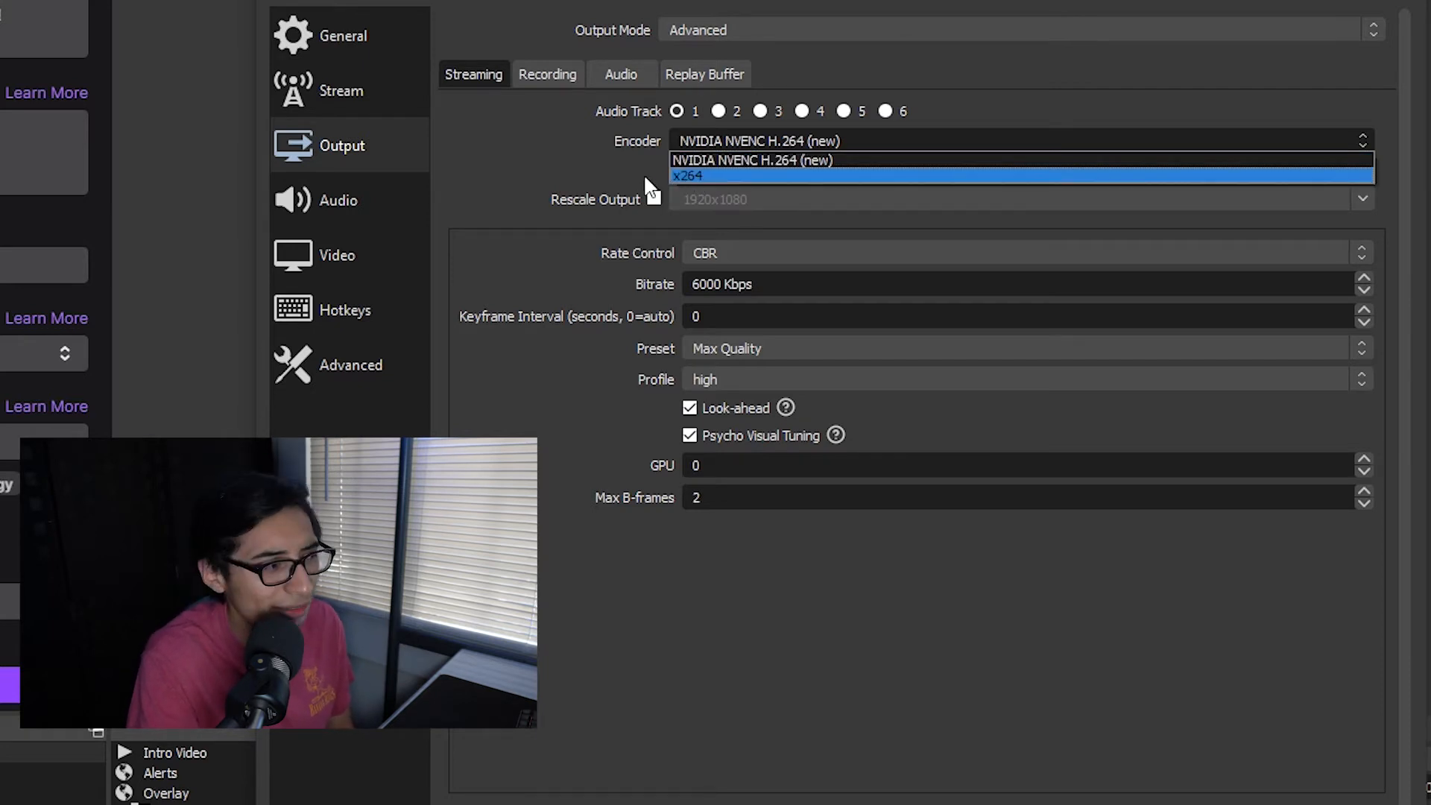
{"action": "left_click", "coordinate": [681, 161]}
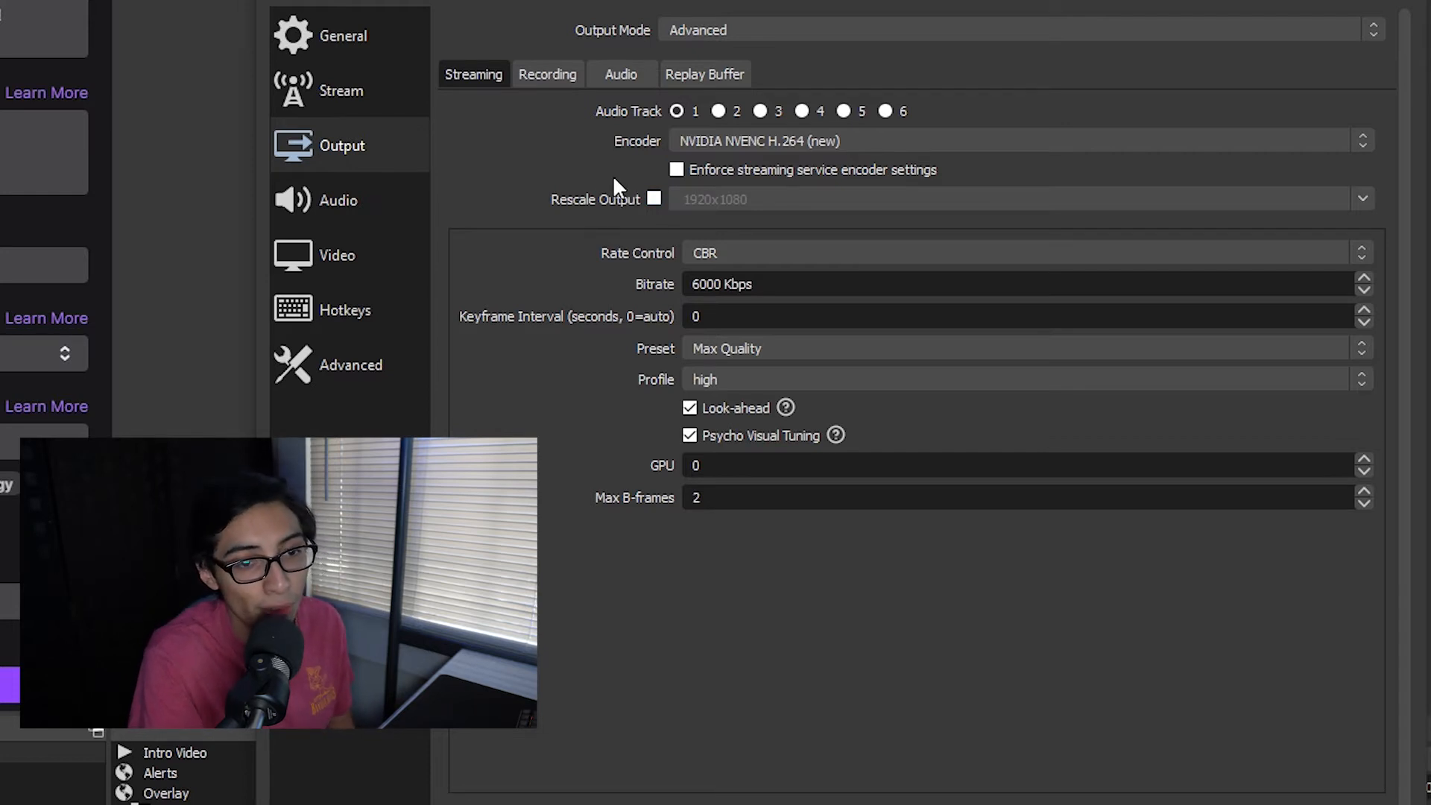
{"action": "scroll", "coordinate": [607, 178], "scroll_direction": "down", "scroll_amount": 1}
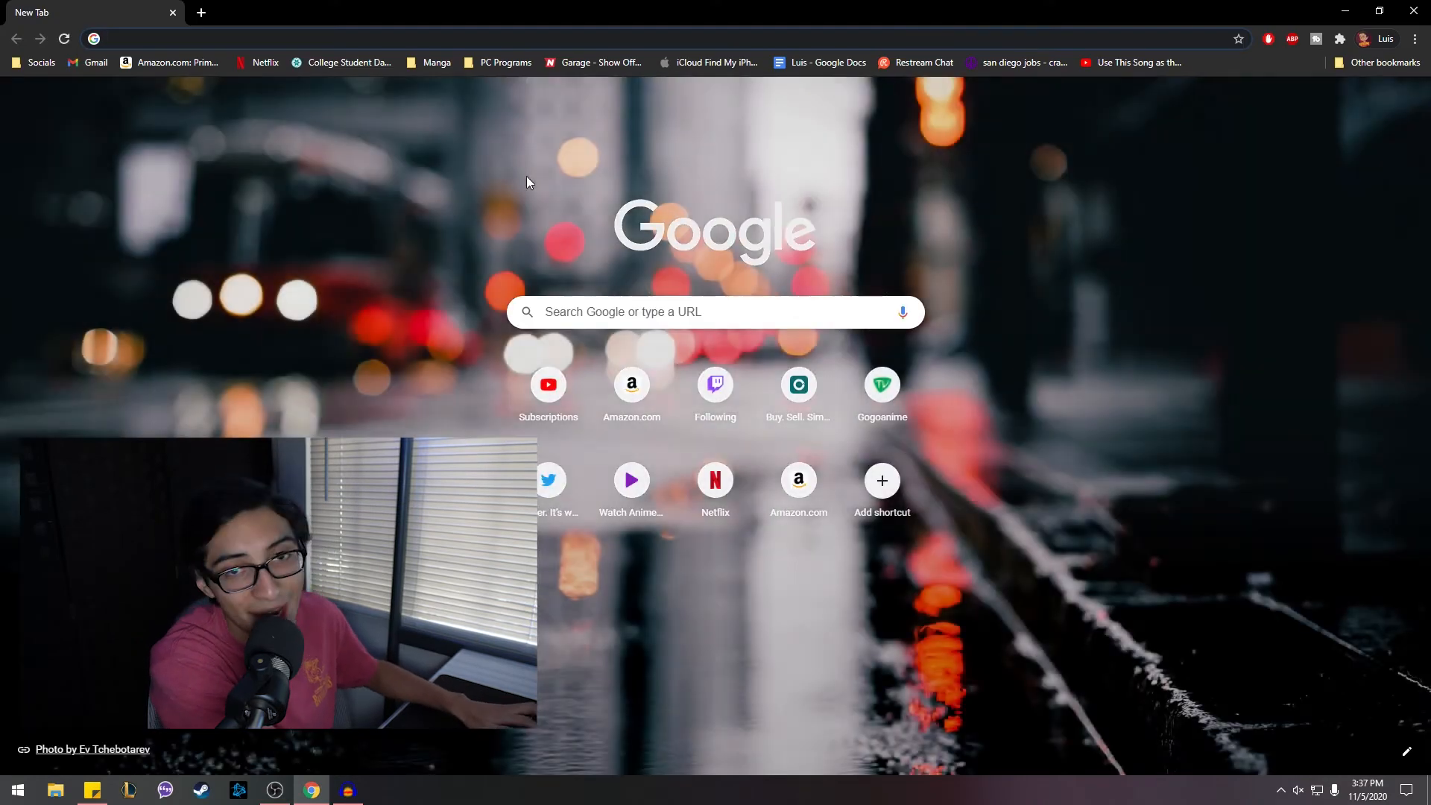
In Chrome, search Google for a speed test and run the internet speed test
{"action": "type", "text": "s["}
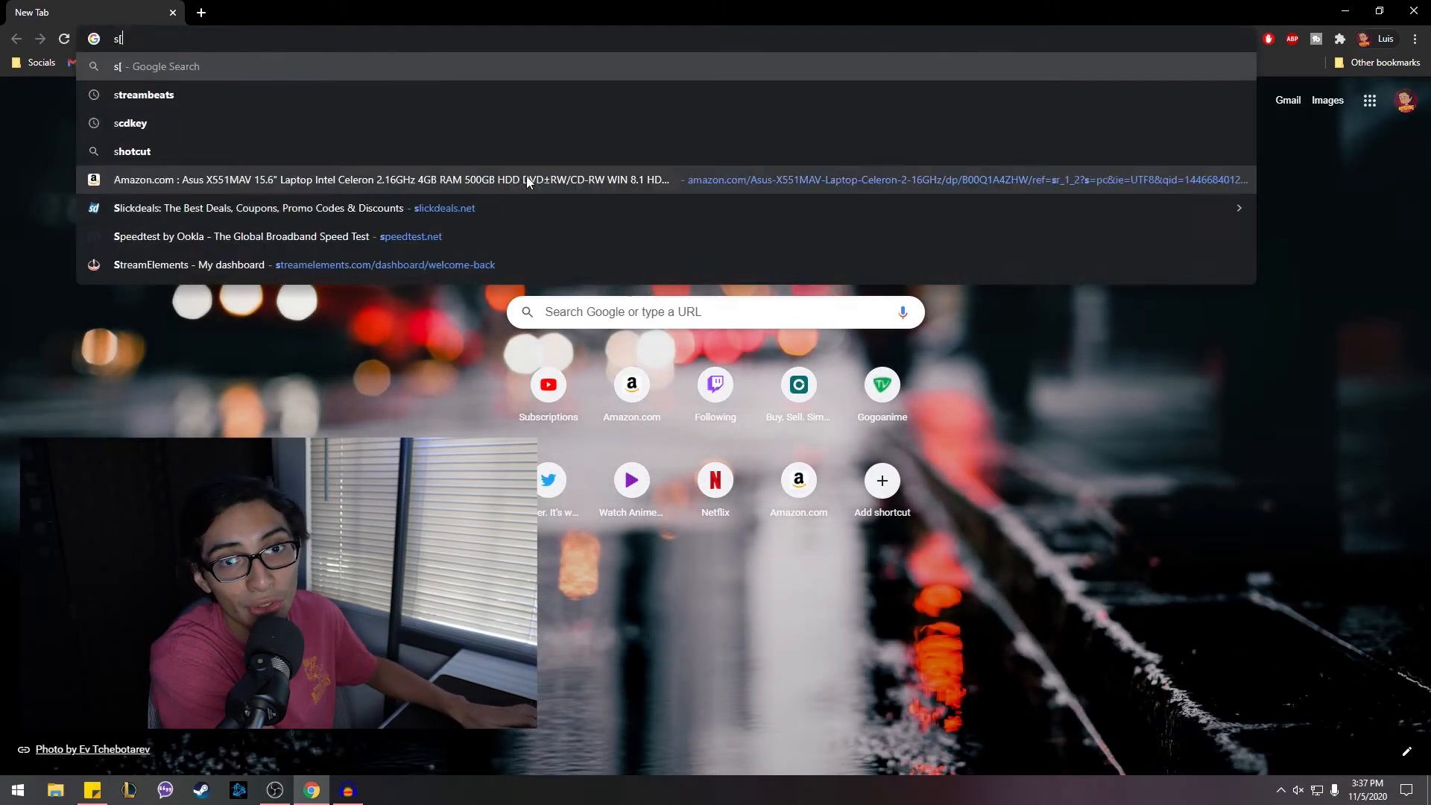
{"action": "type", "text": "eedtest"}
{"action": "key", "text": "Return"}
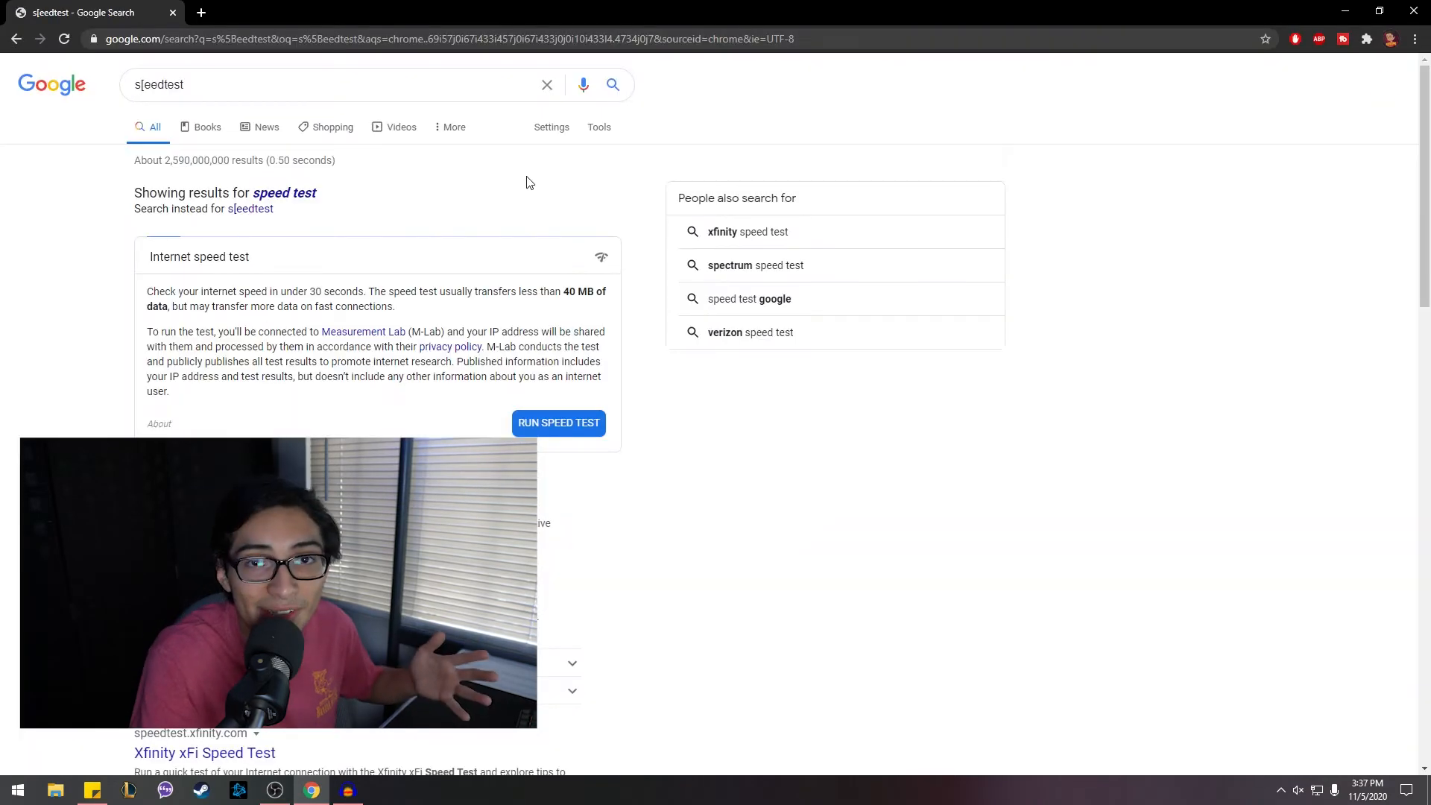
{"action": "left_click", "coordinate": [568, 426]}
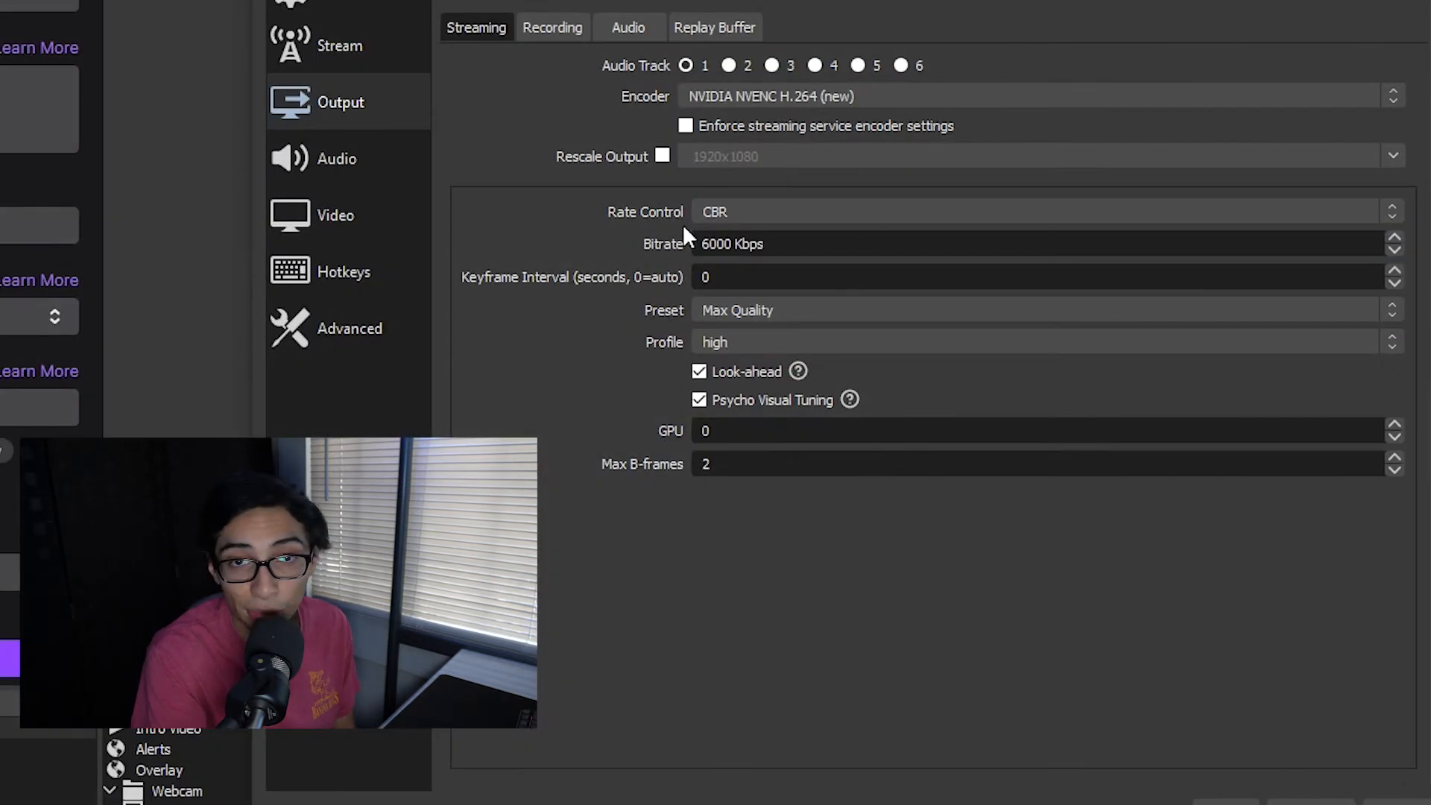
In the OBS streaming output settings, check the bitrate and choose the Max Quality encoder preset
{"action": "left_click", "coordinate": [749, 257]}
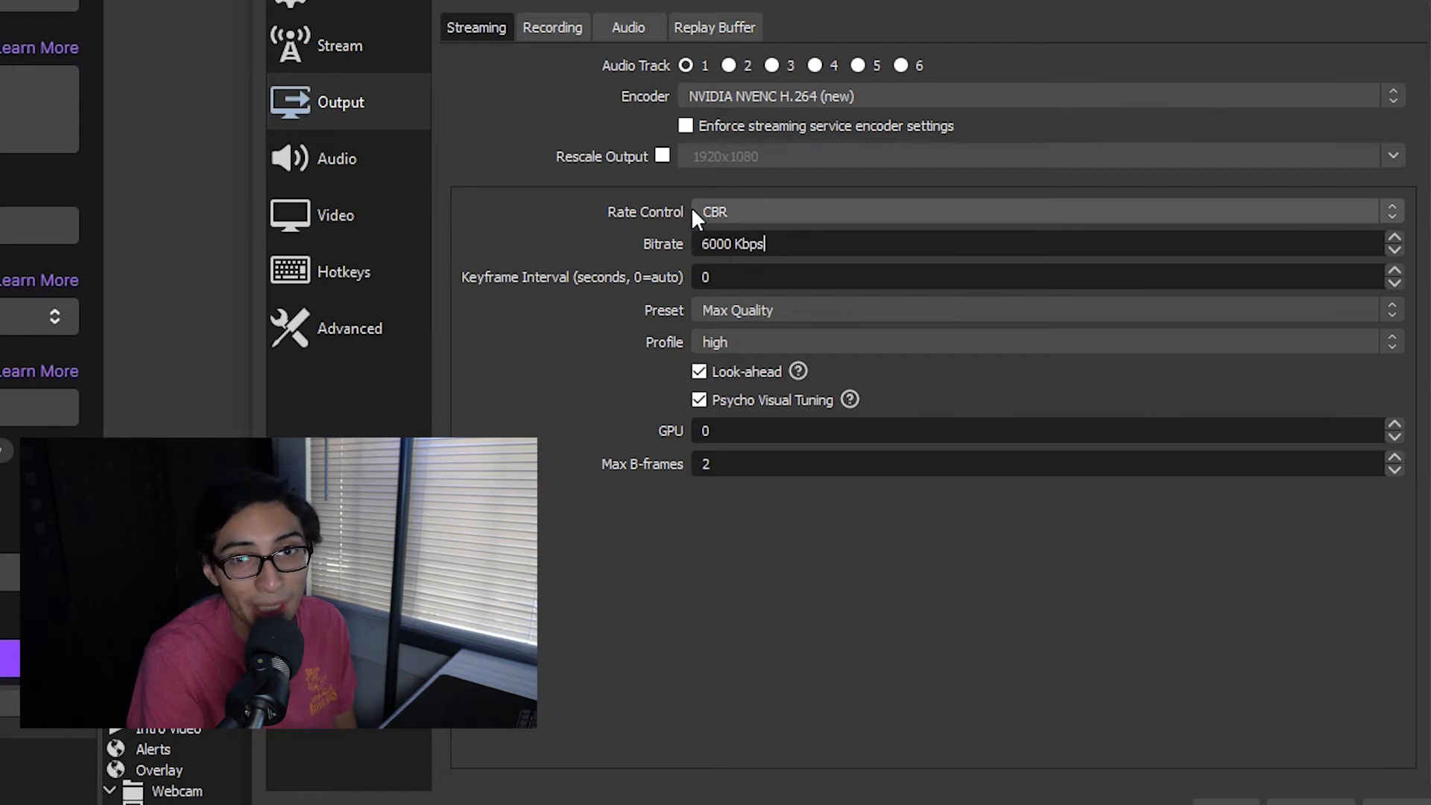
{"action": "left_click", "coordinate": [729, 246]}
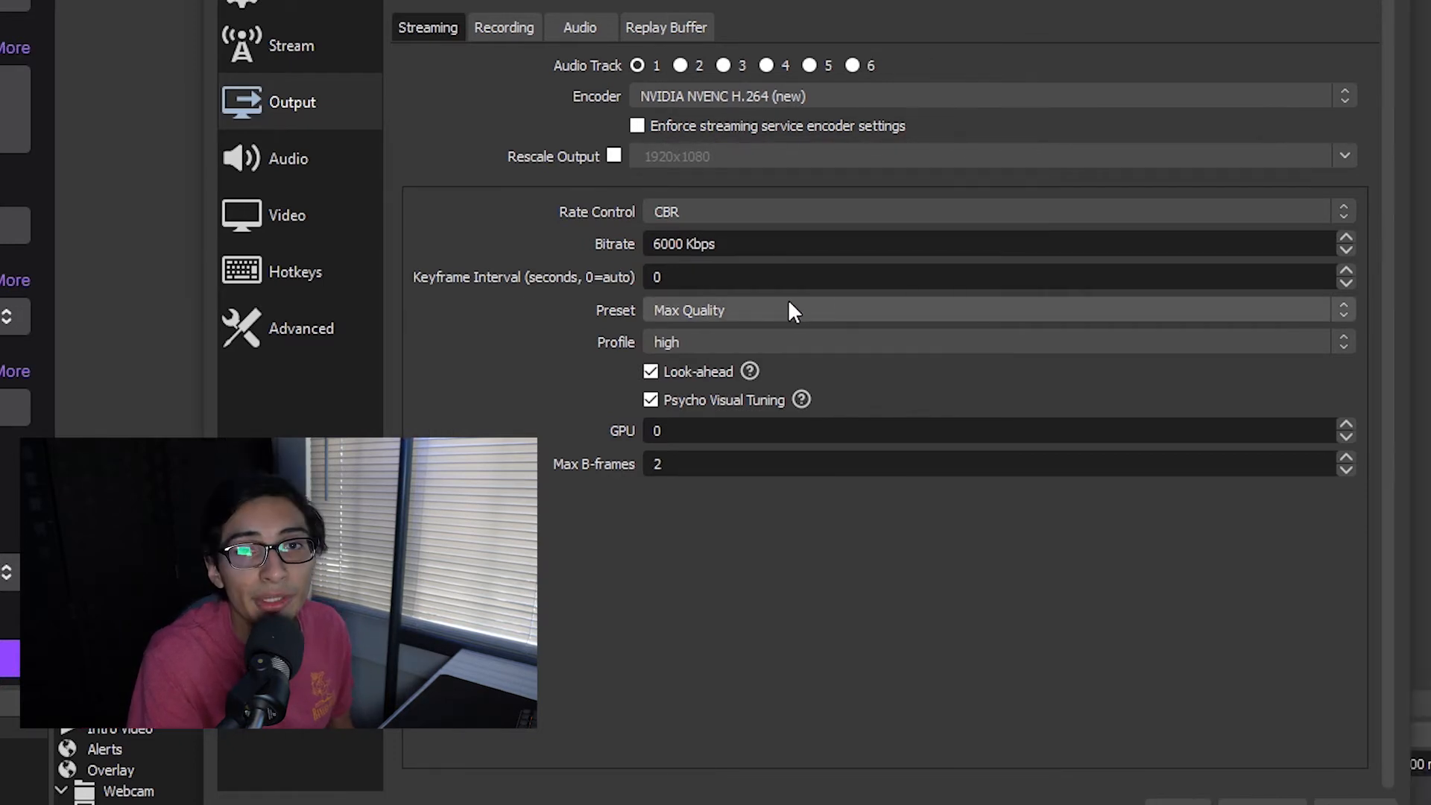
{"action": "left_click", "coordinate": [790, 306]}
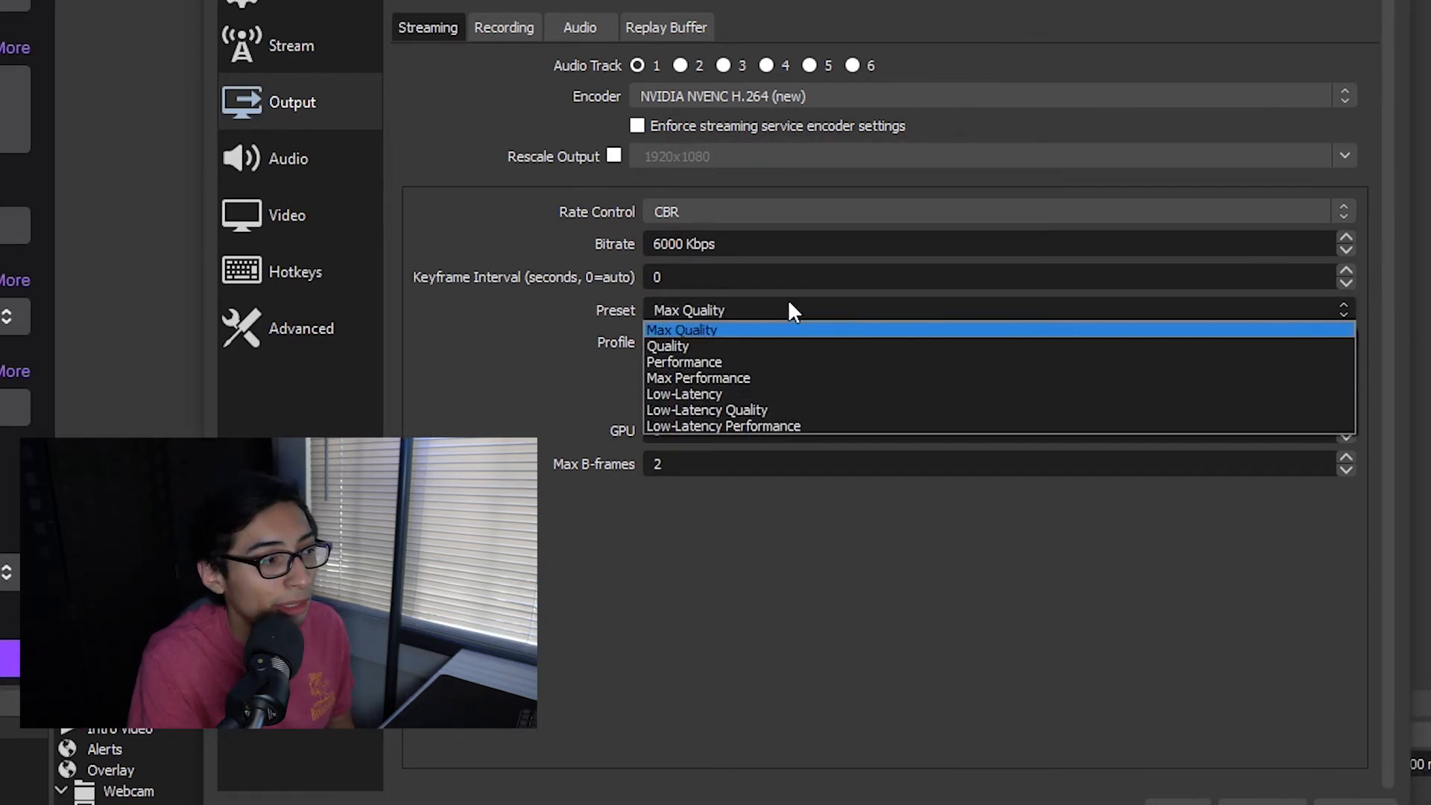
{"action": "left_click", "coordinate": [754, 328]}
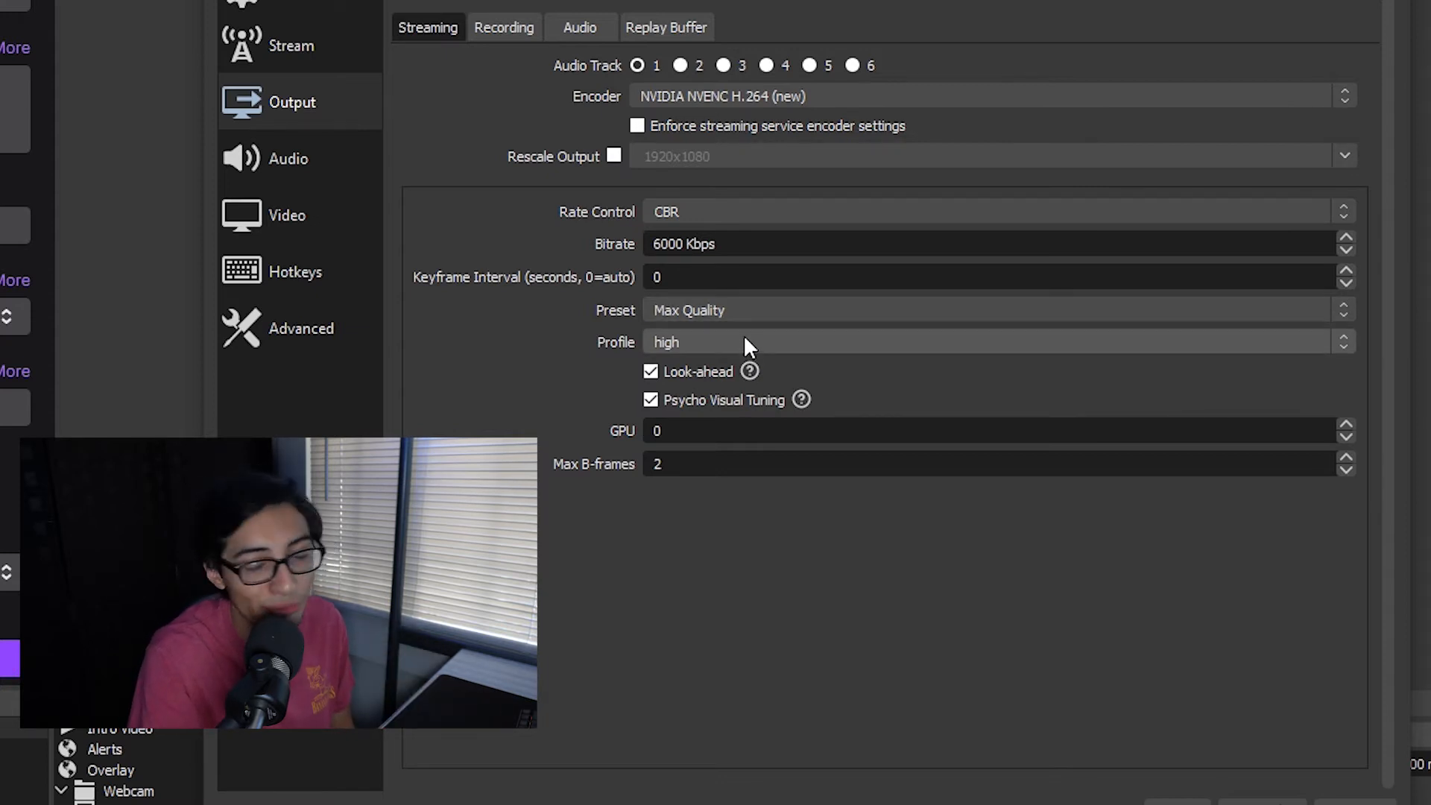
Review the encoder's Profile options and the help for Look-ahead and Psycho Visual Tuning
{"action": "left_click", "coordinate": [745, 339]}
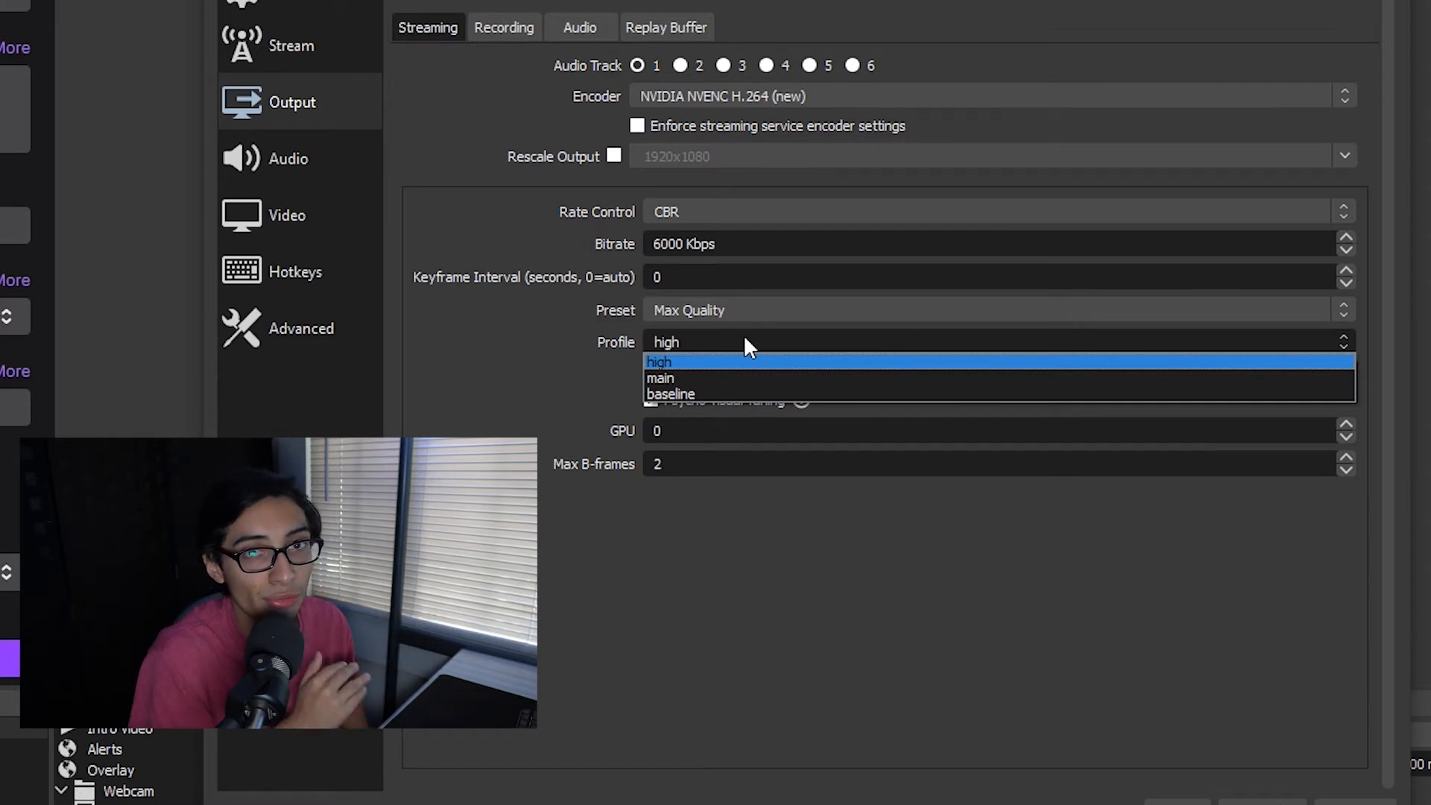
{"action": "left_click", "coordinate": [608, 345]}
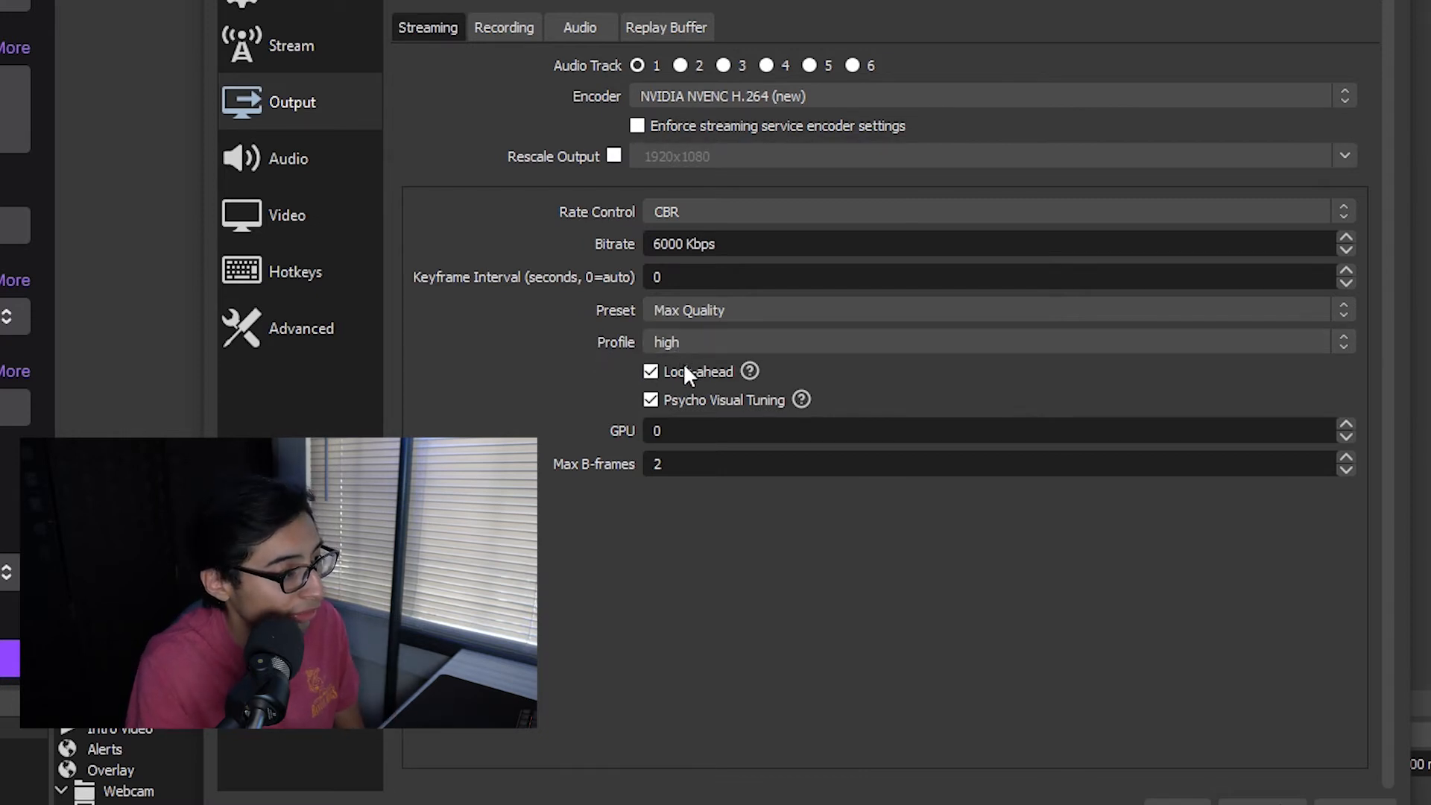
{"action": "mouse_move", "coordinate": [748, 372]}
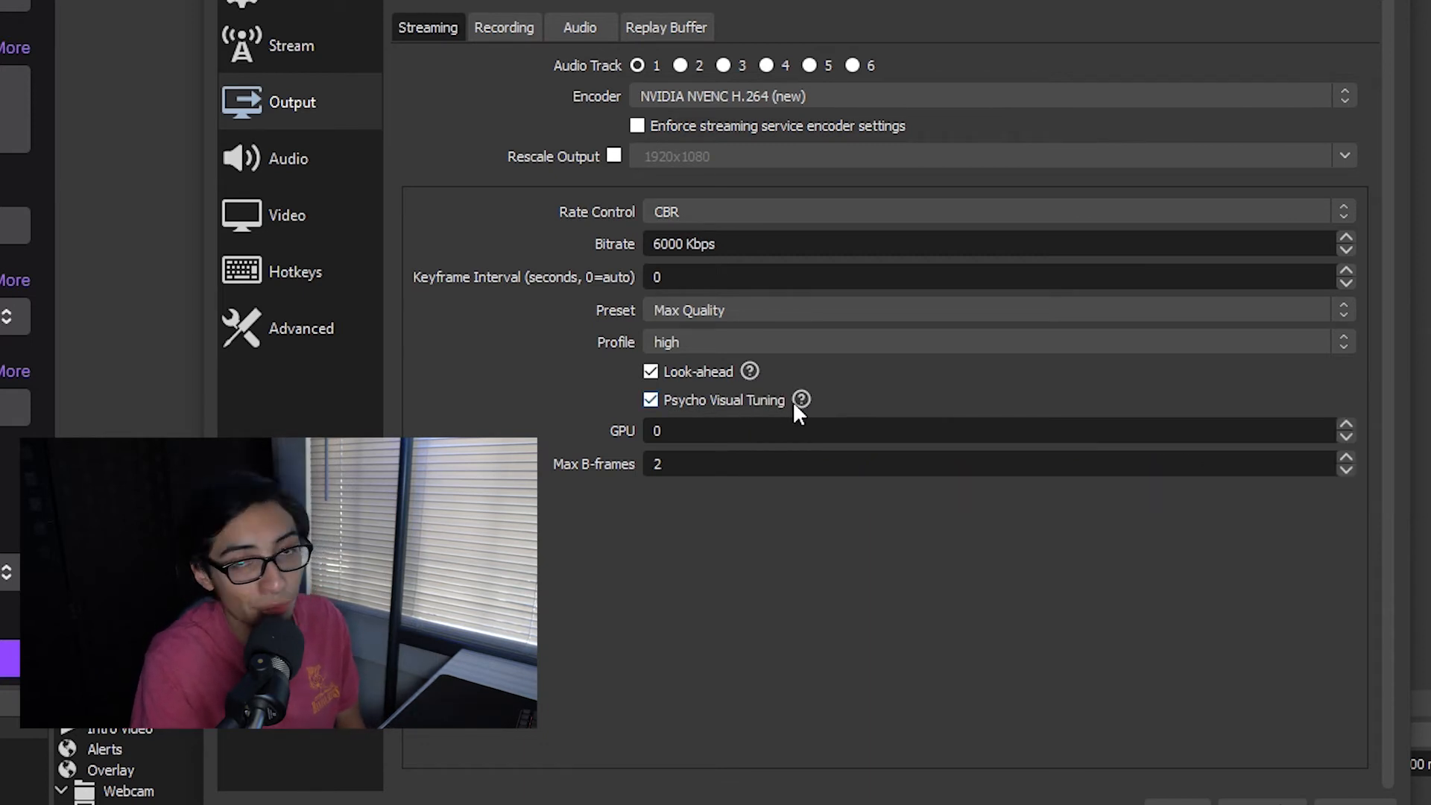
{"action": "mouse_move", "coordinate": [795, 405]}
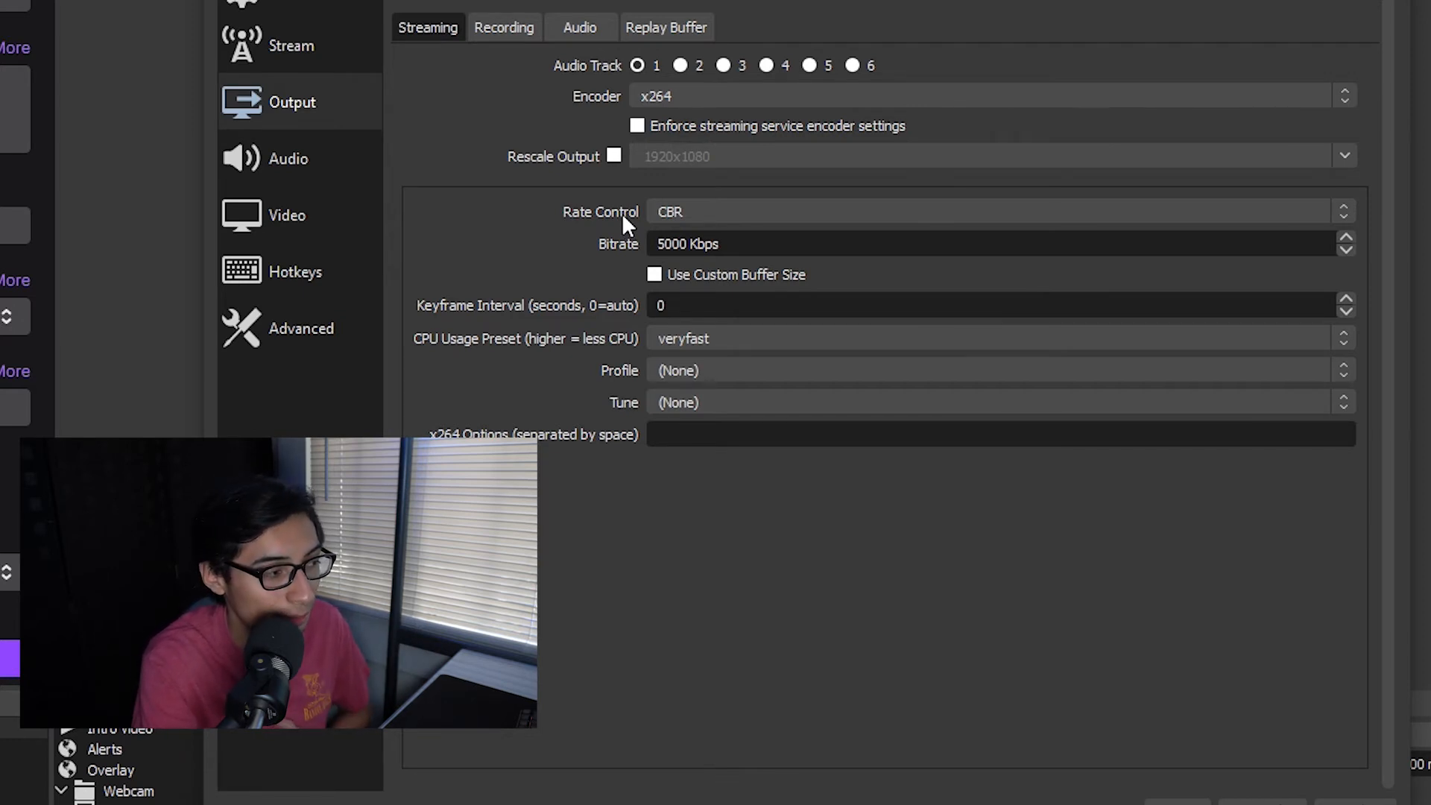
Set the x264 streaming encoder's CPU usage preset to fast and its profile to high
{"action": "left_click", "coordinate": [705, 339]}
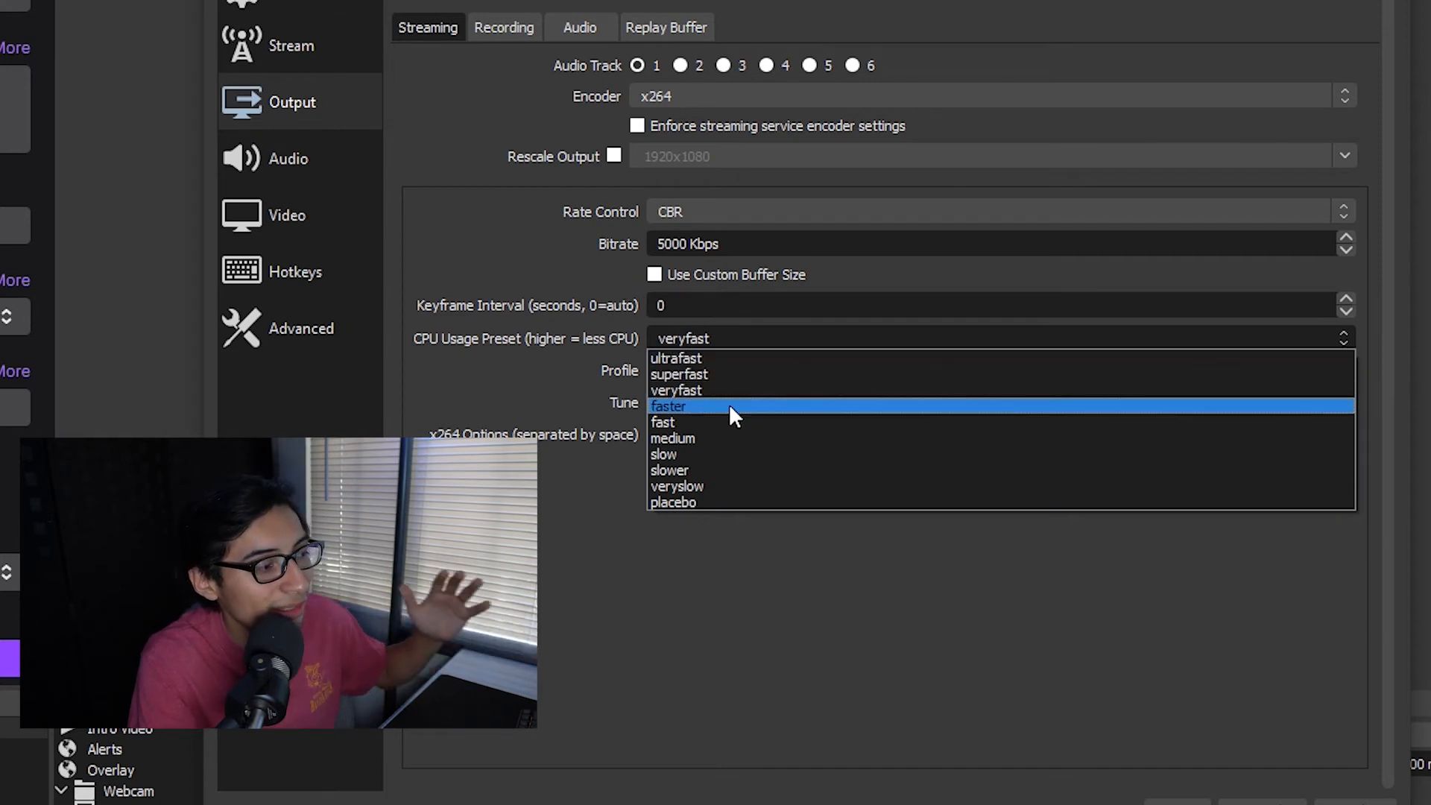
{"action": "left_click", "coordinate": [704, 420]}
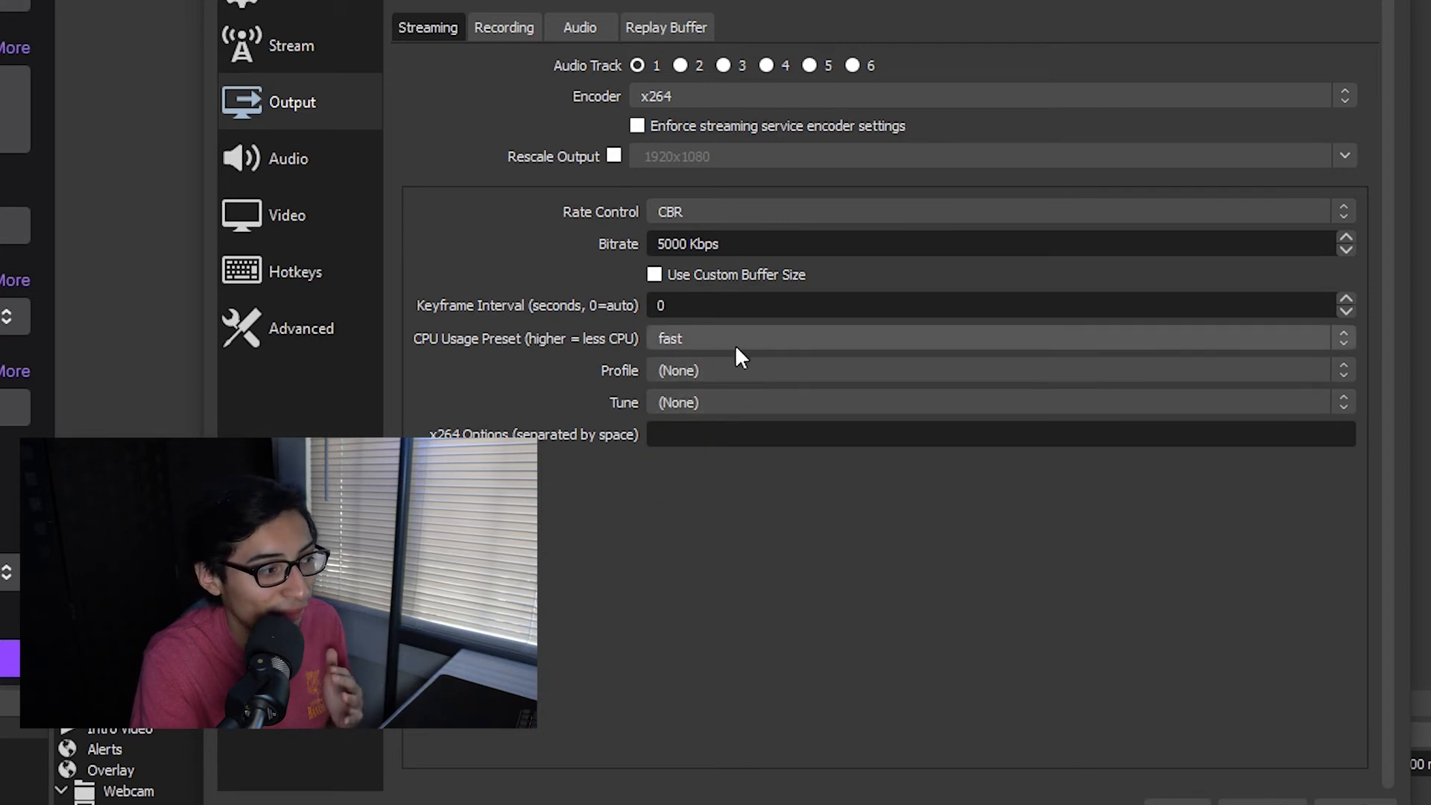
{"action": "left_click", "coordinate": [731, 370]}
{"action": "left_click", "coordinate": [745, 438]}
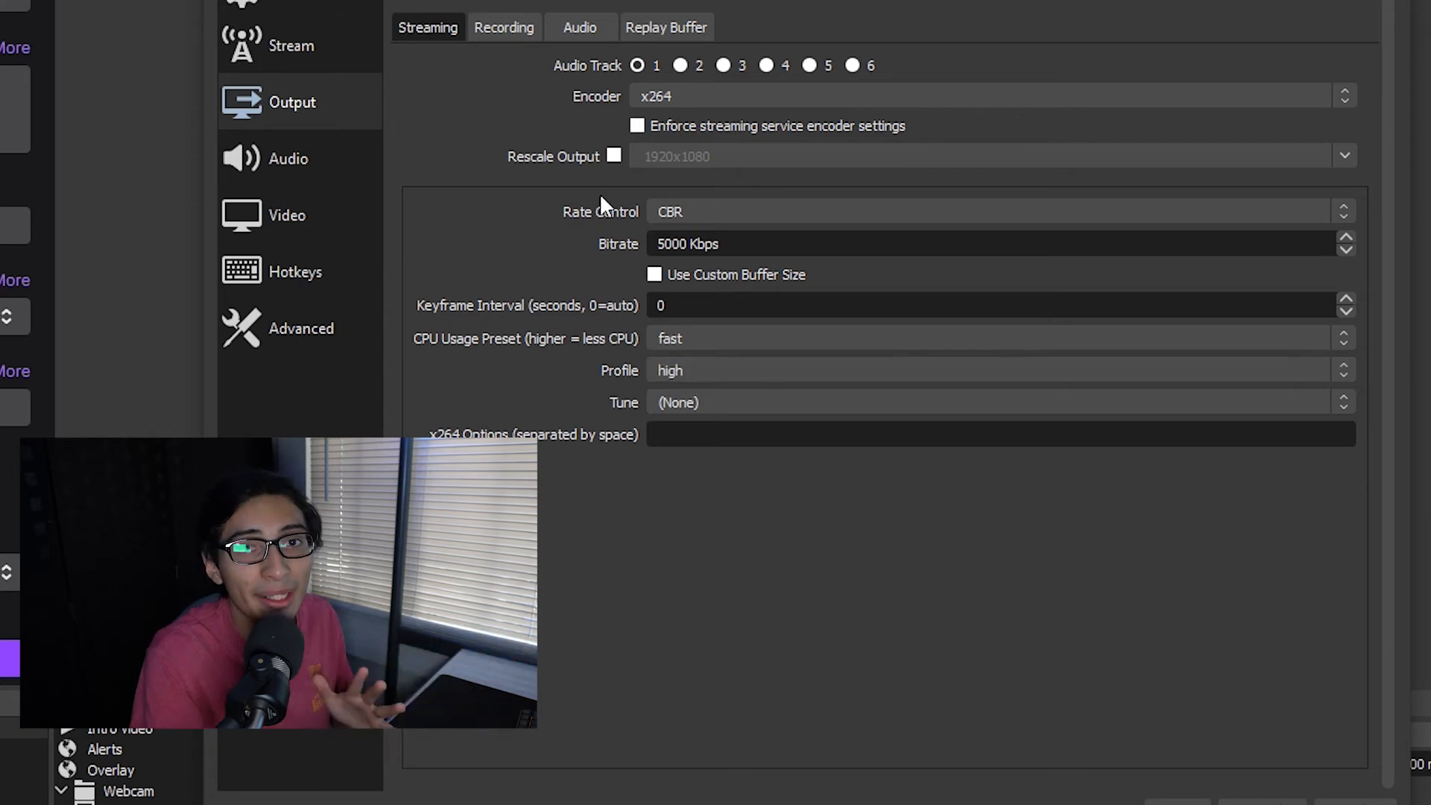
Switch the streaming encoder back to NVIDIA NVENC H.264 (new)
{"action": "left_click", "coordinate": [805, 95]}
{"action": "left_click", "coordinate": [782, 111]}
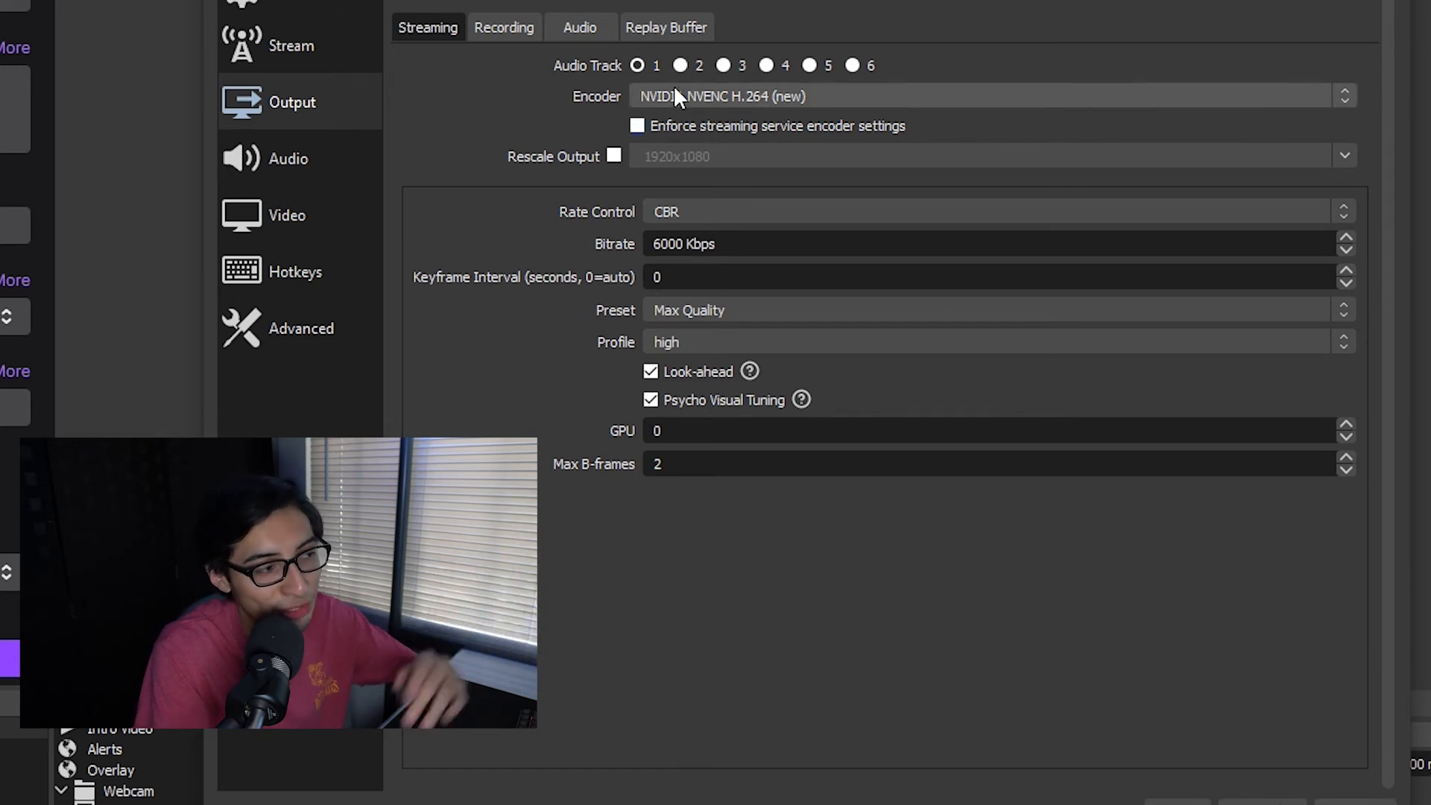
In the recording output settings, switch the recording format to flv and back to mp4, and enable Look-ahead
{"action": "left_click", "coordinate": [514, 24]}
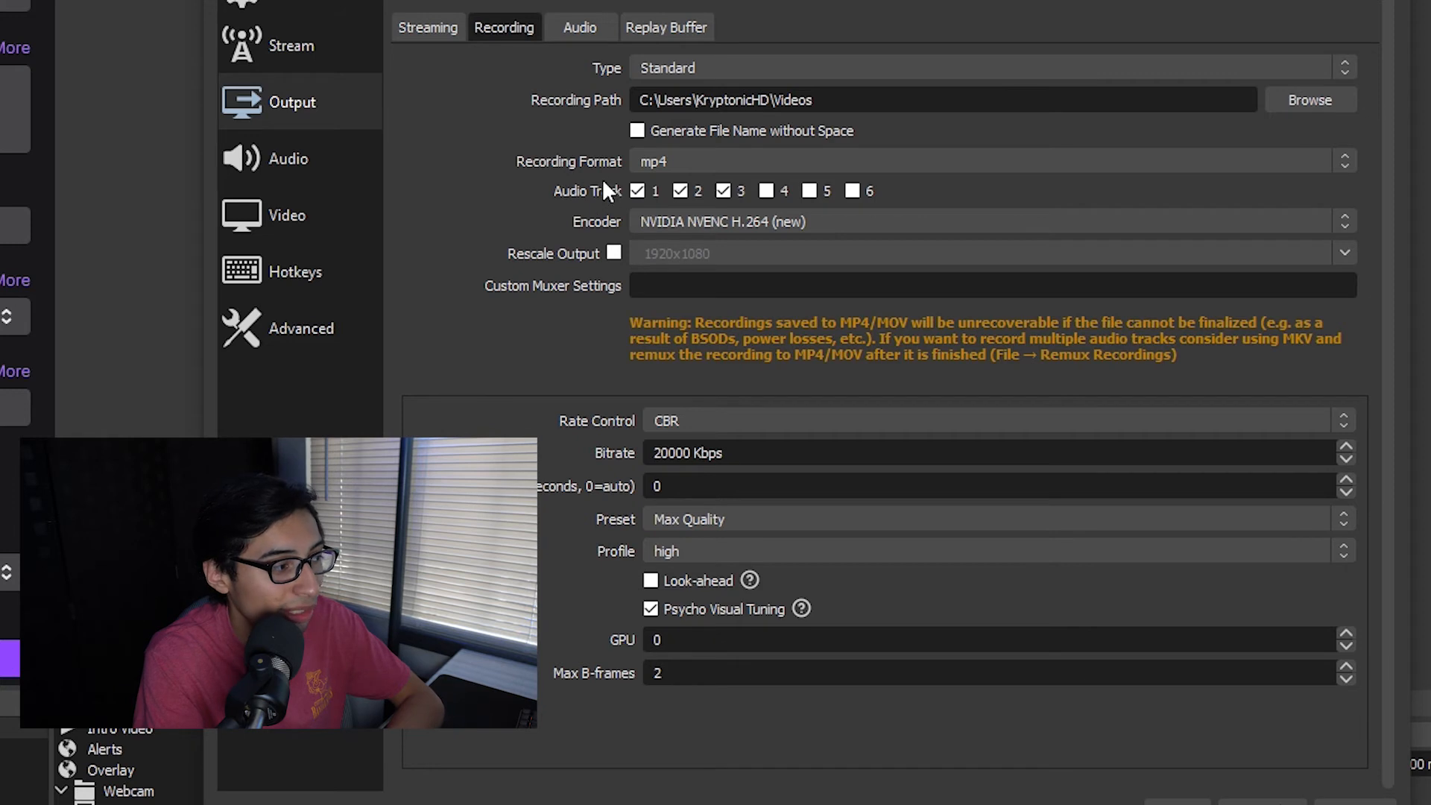
{"action": "left_click", "coordinate": [658, 162]}
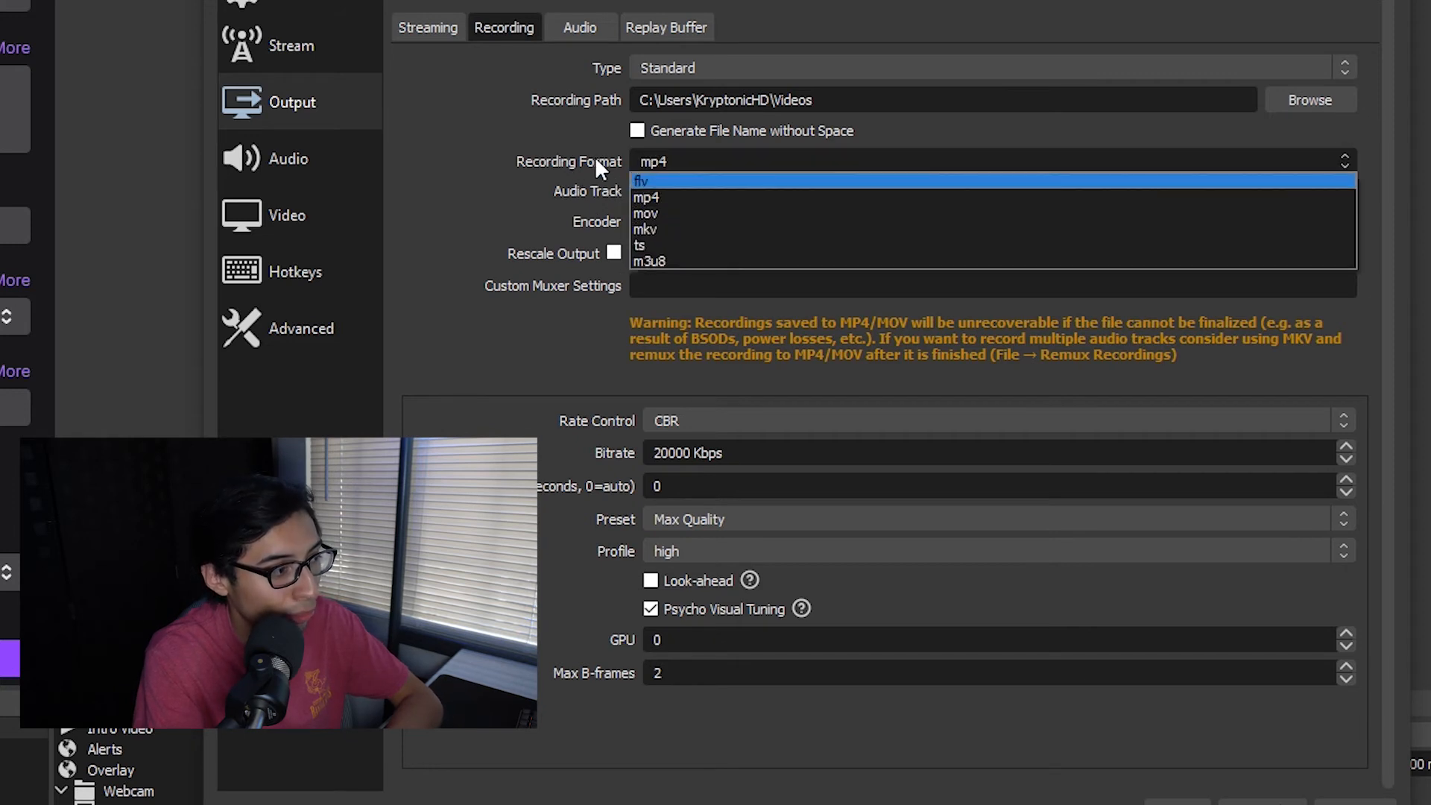
{"action": "left_click", "coordinate": [676, 174]}
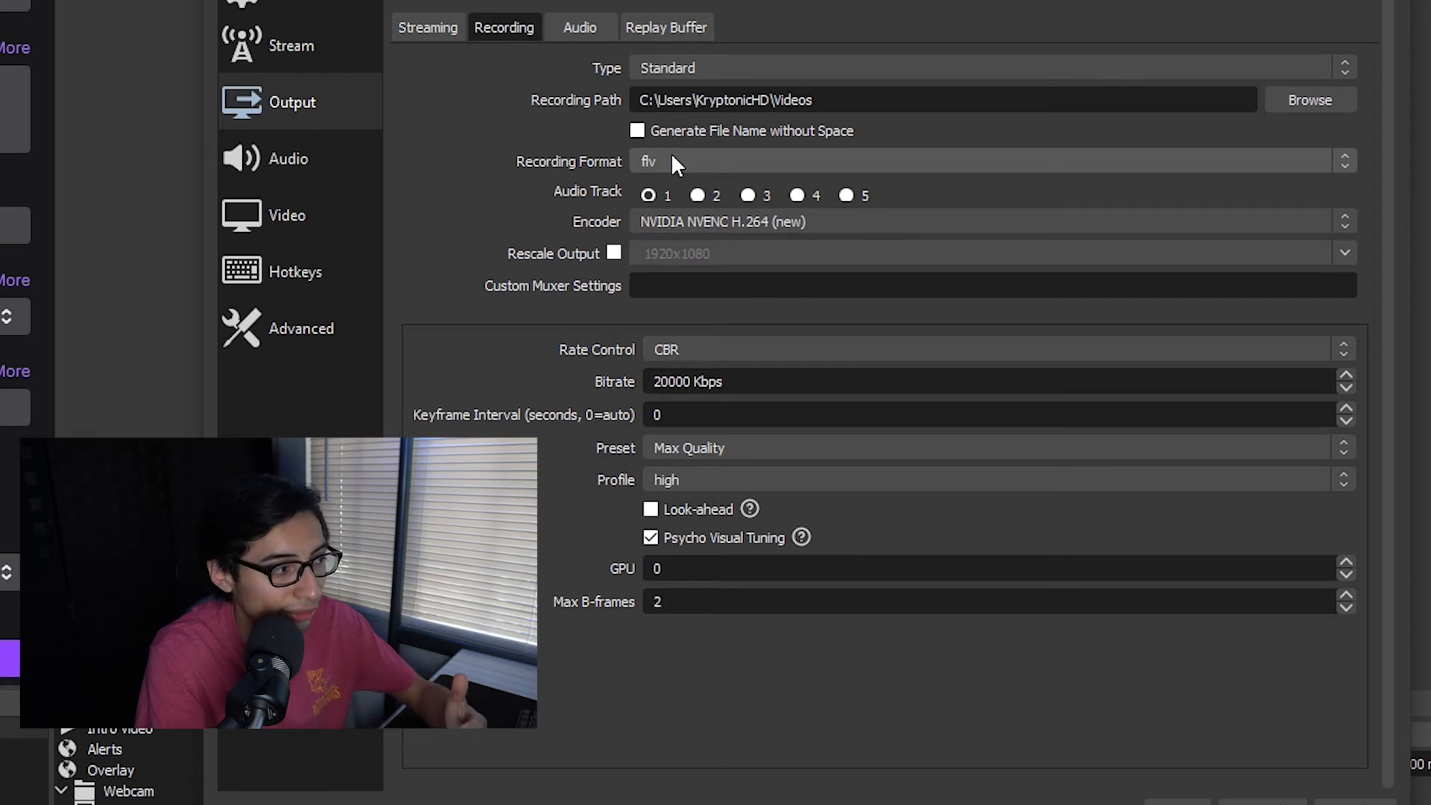
{"action": "left_click", "coordinate": [673, 158]}
{"action": "left_click", "coordinate": [671, 191]}
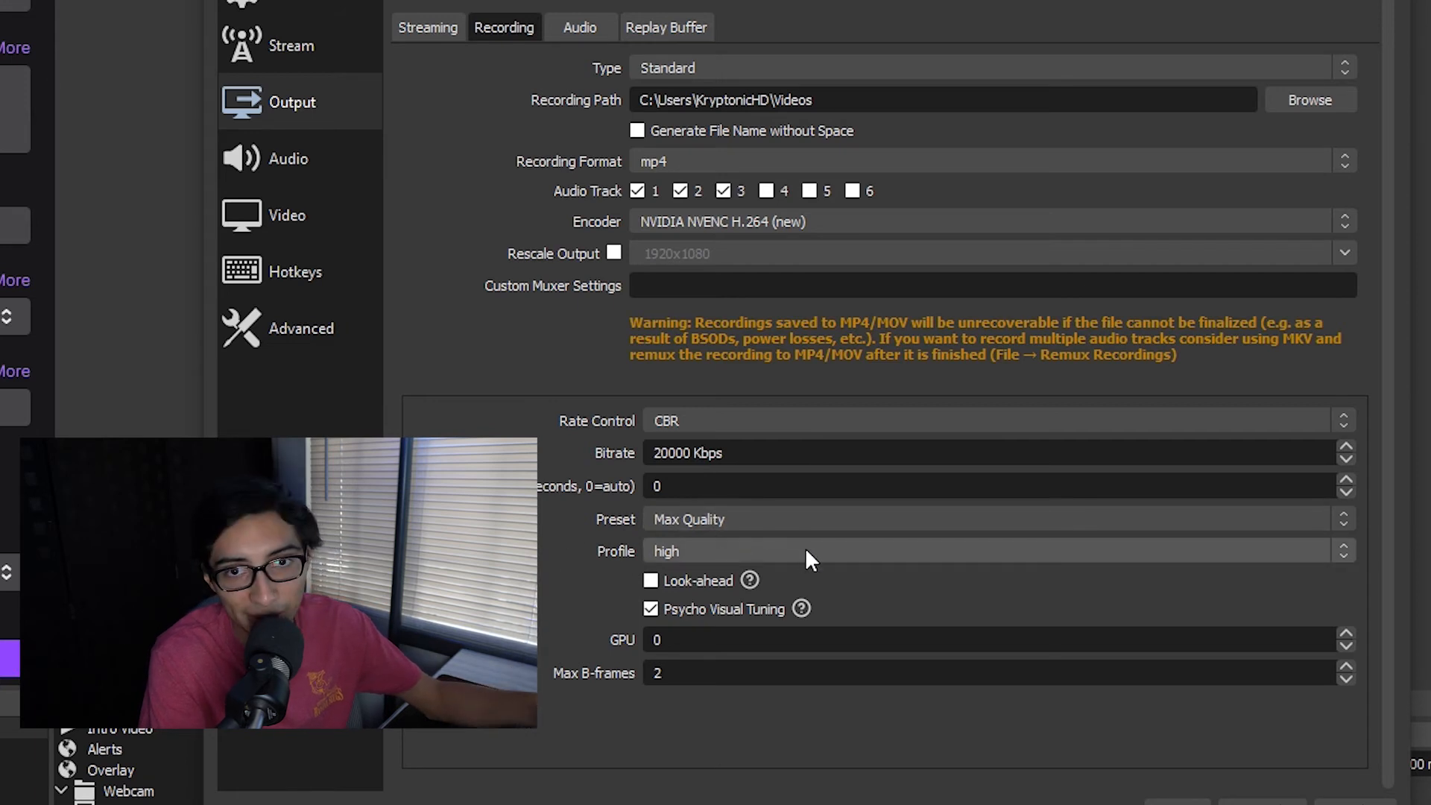
{"action": "left_click", "coordinate": [676, 580]}
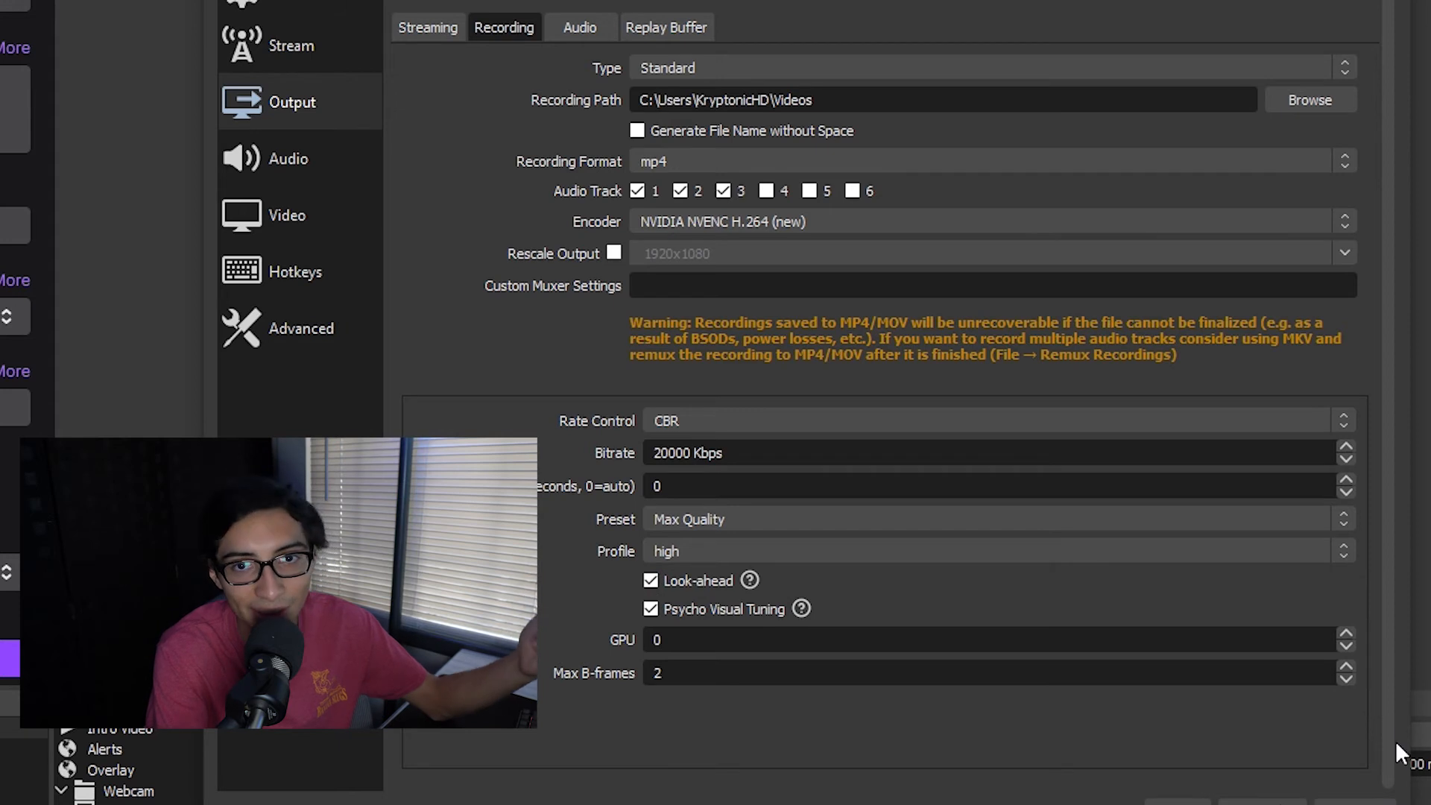
In the audio settings, choose Microphone (Sound Blaster K3+) as Mic/Auxiliary Audio and keep Desktop Audio on Default
{"action": "left_click", "coordinate": [293, 143]}
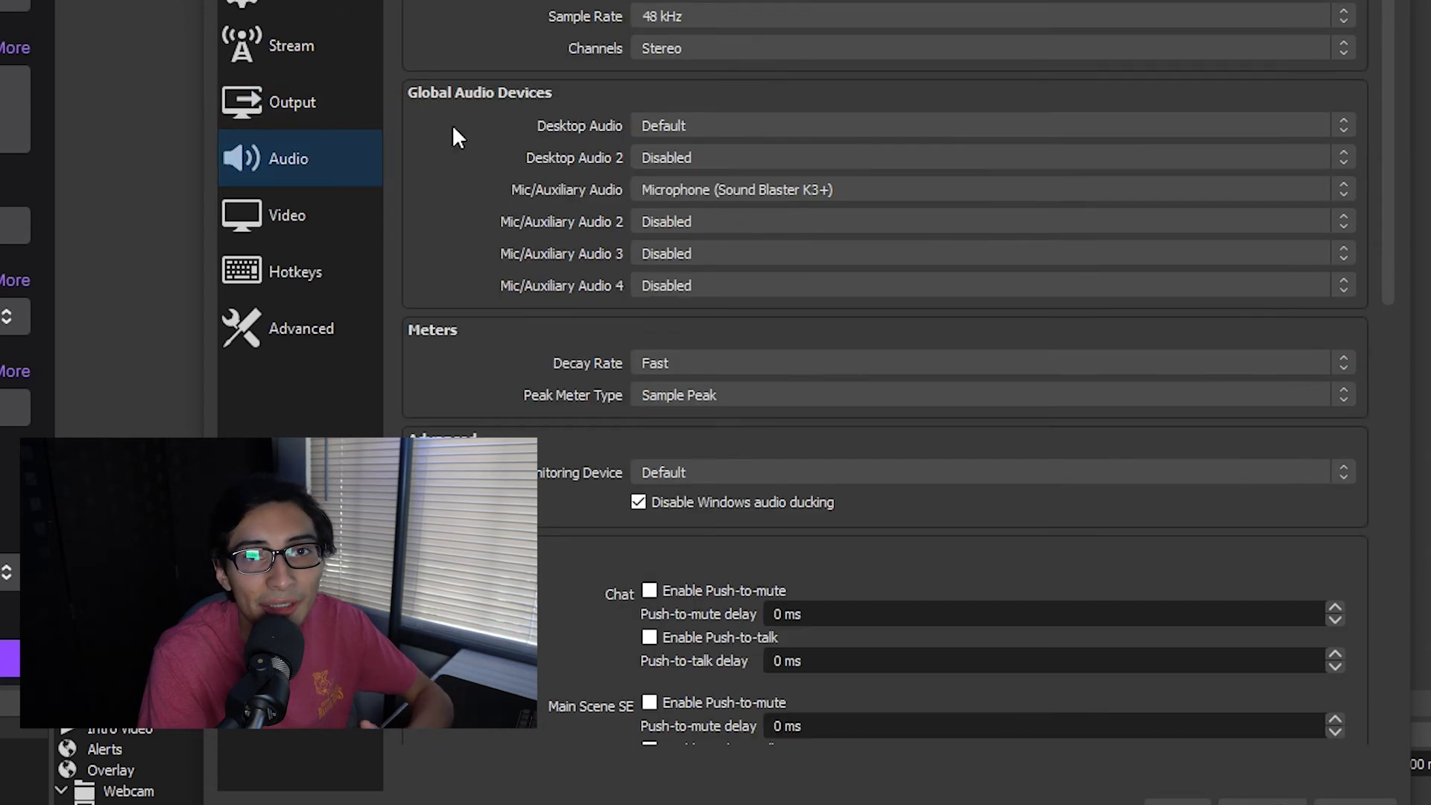
{"action": "left_click", "coordinate": [663, 195]}
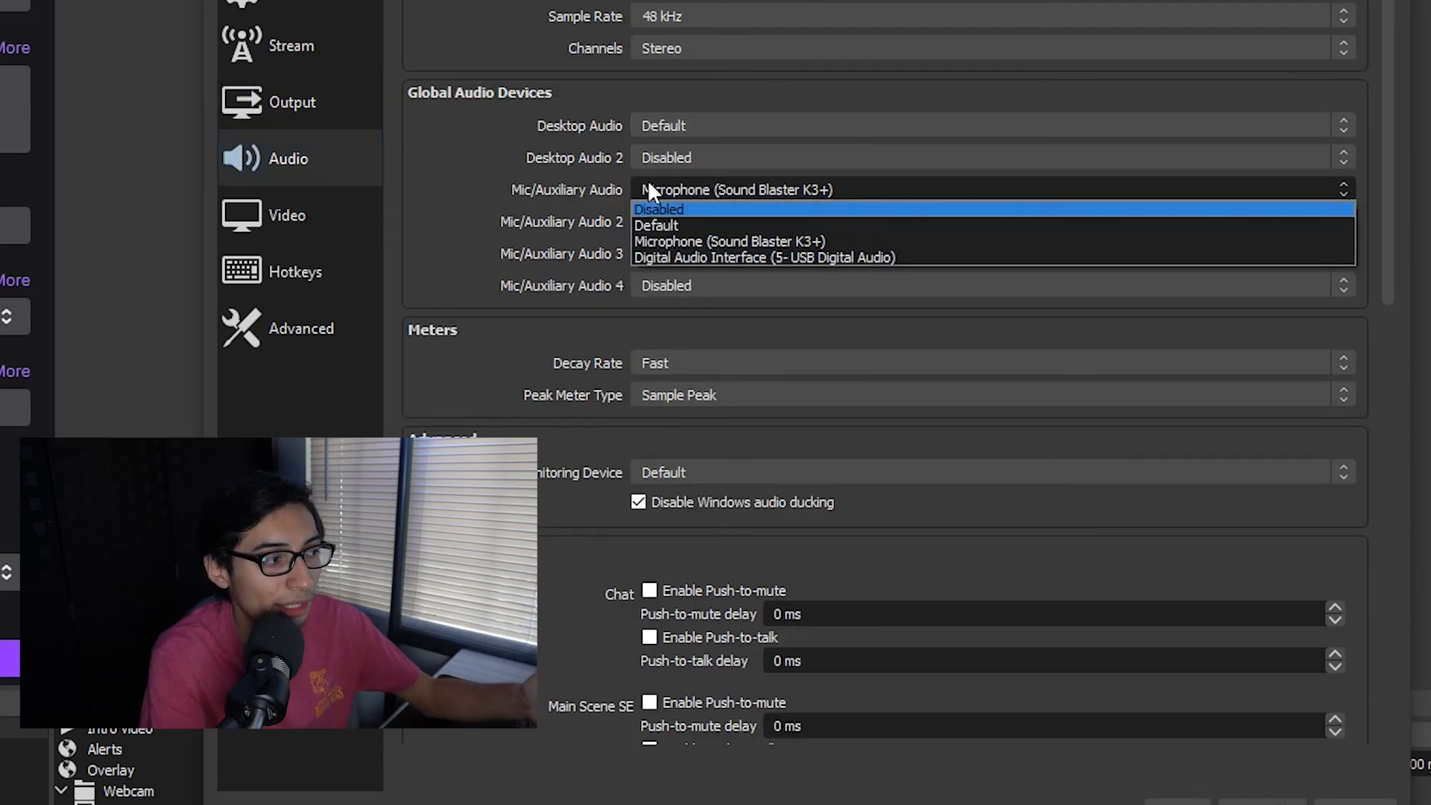
{"action": "left_click", "coordinate": [681, 237]}
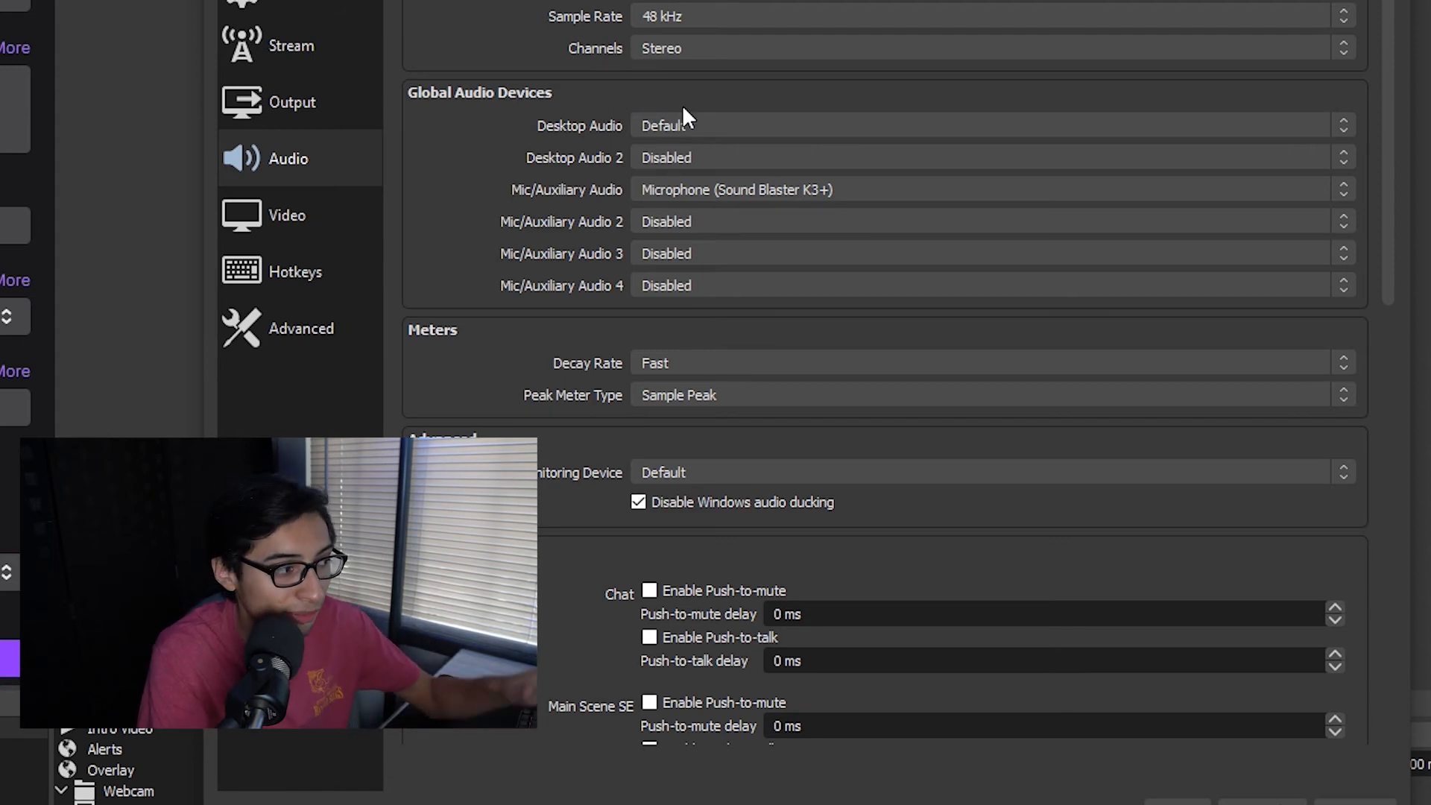
{"action": "left_click", "coordinate": [667, 126]}
{"action": "left_click", "coordinate": [696, 125]}
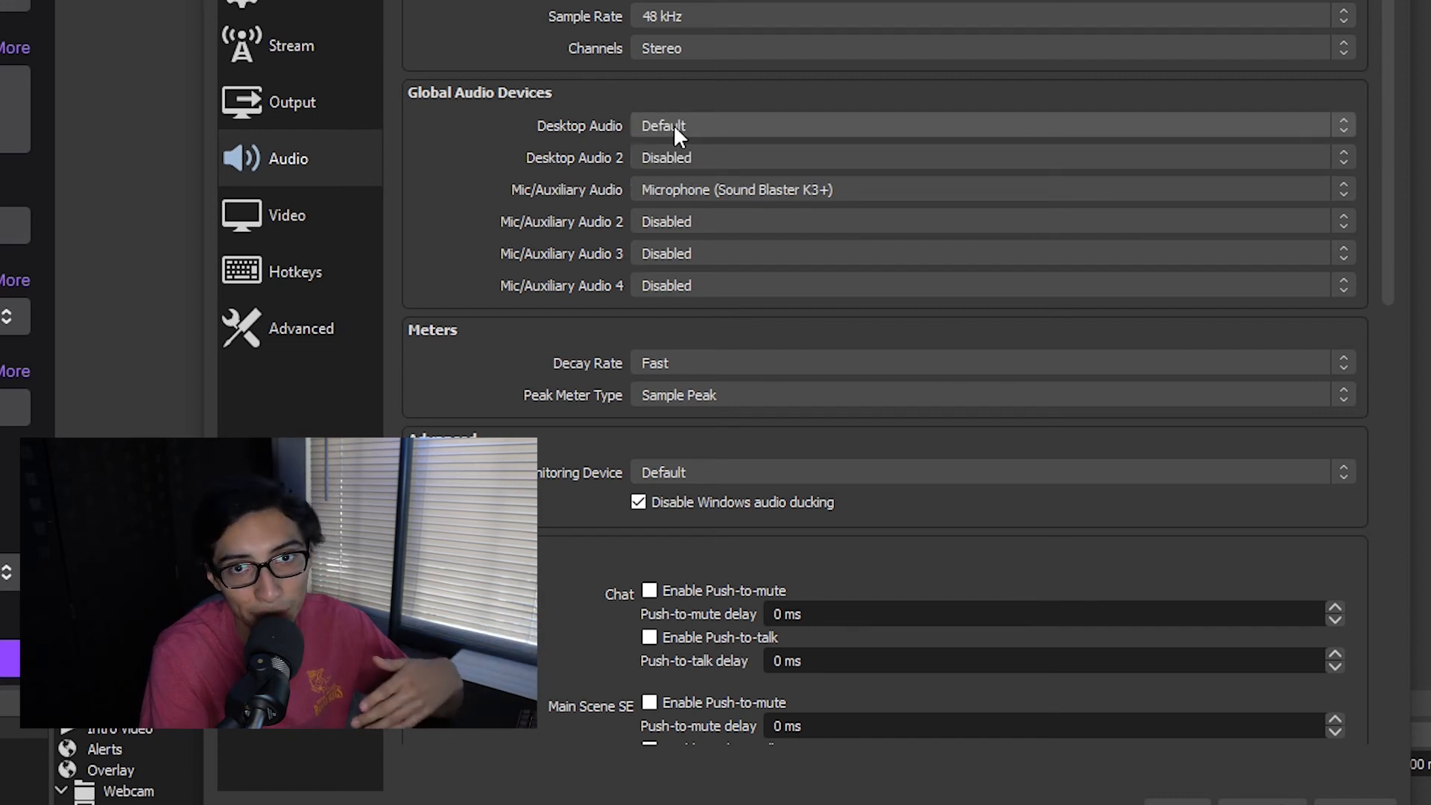
{"action": "scroll", "coordinate": [673, 127], "scroll_direction": "down", "scroll_amount": 1}
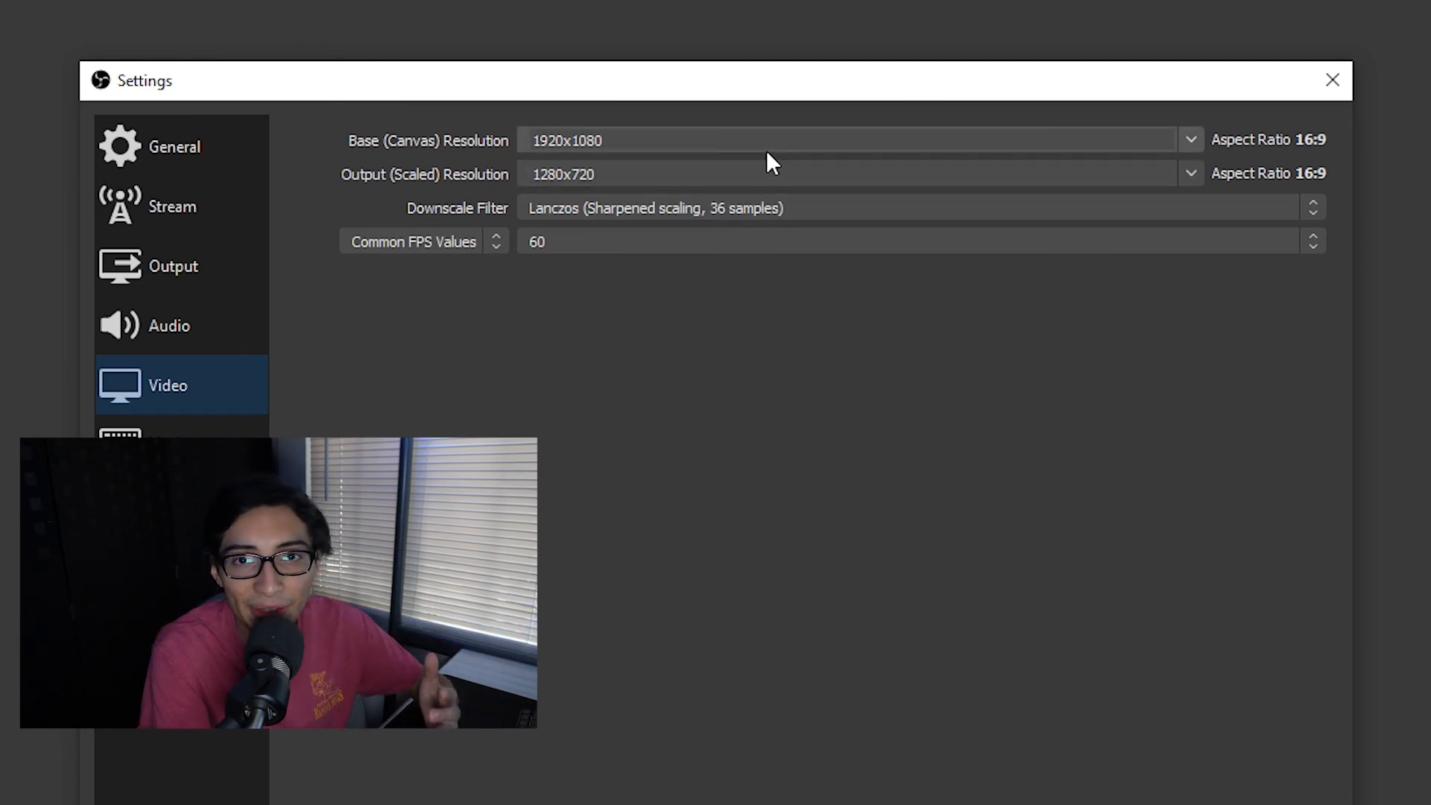
In the video settings, choose the Lanczos (Sharpened scaling, 36 samples) downscale filter and a common FPS value of 60
{"action": "left_click", "coordinate": [735, 208]}
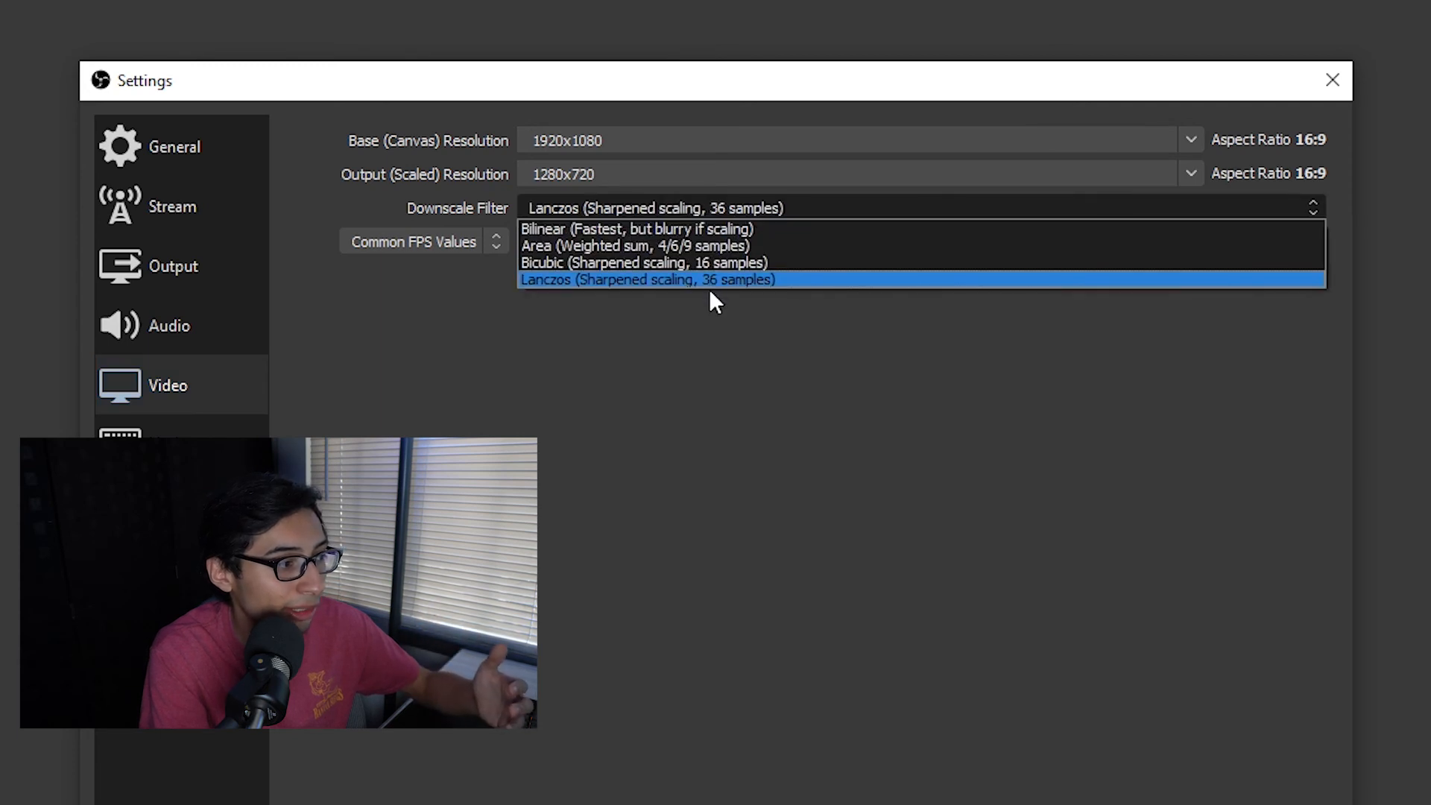
{"action": "left_click", "coordinate": [709, 287]}
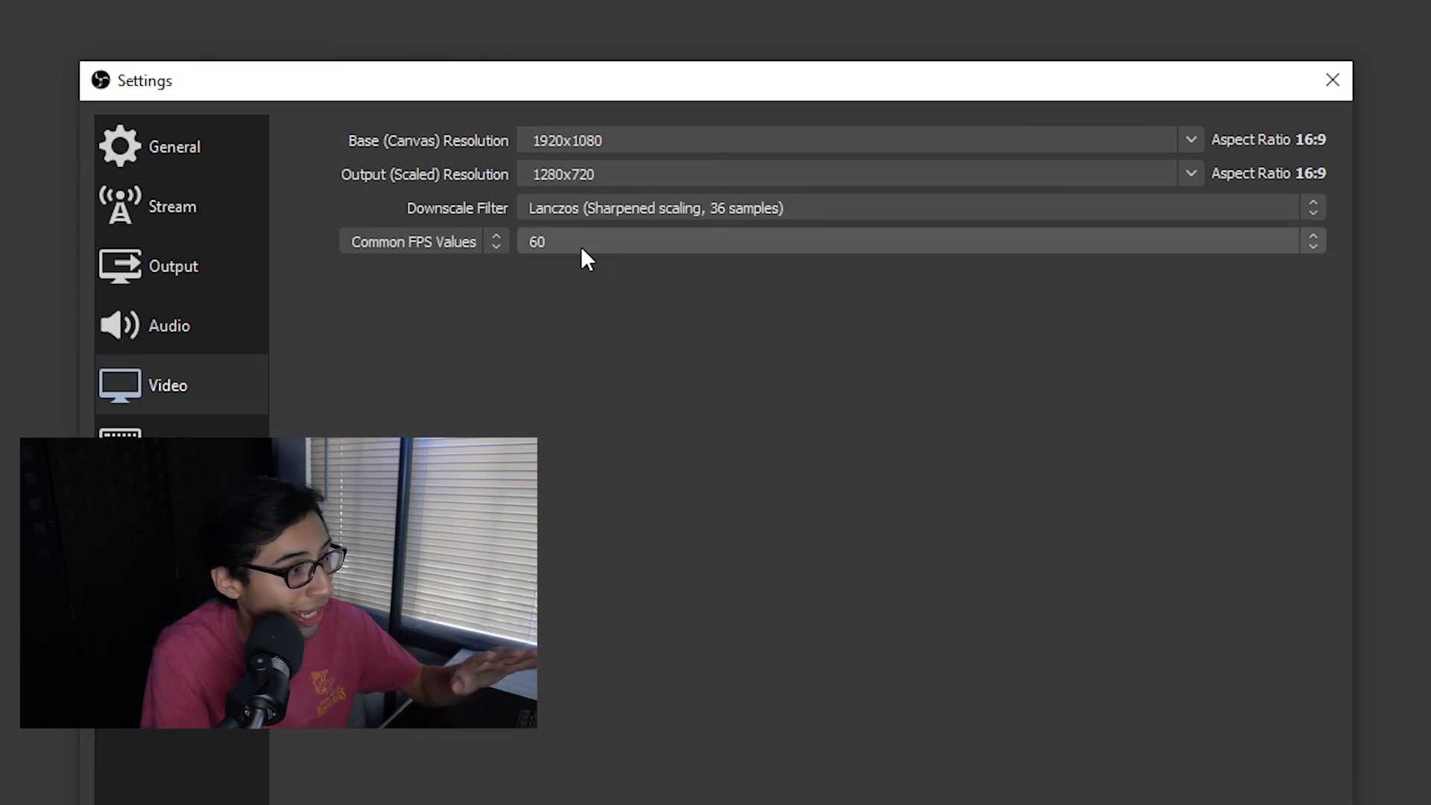
{"action": "left_click", "coordinate": [601, 243]}
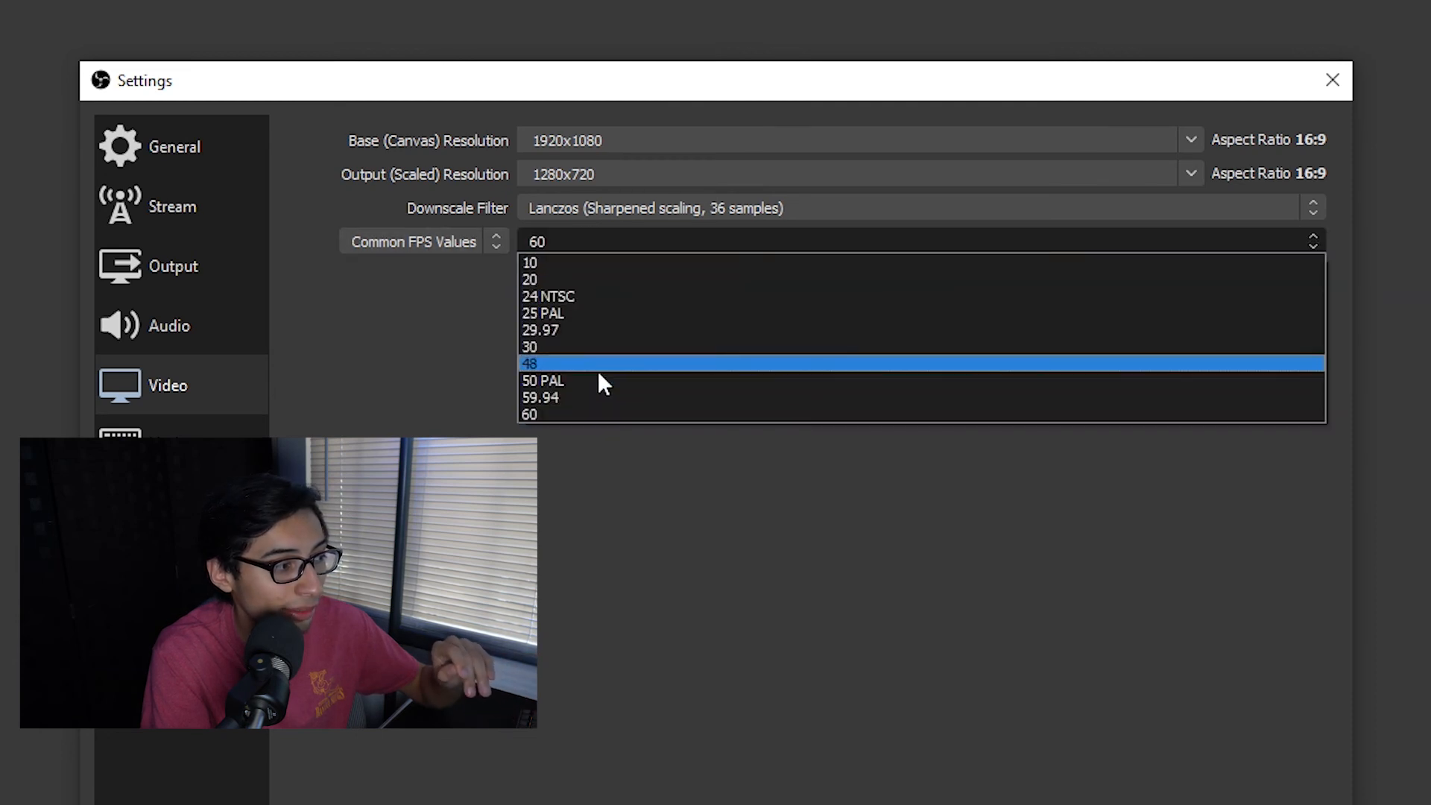
{"action": "left_click", "coordinate": [577, 414]}
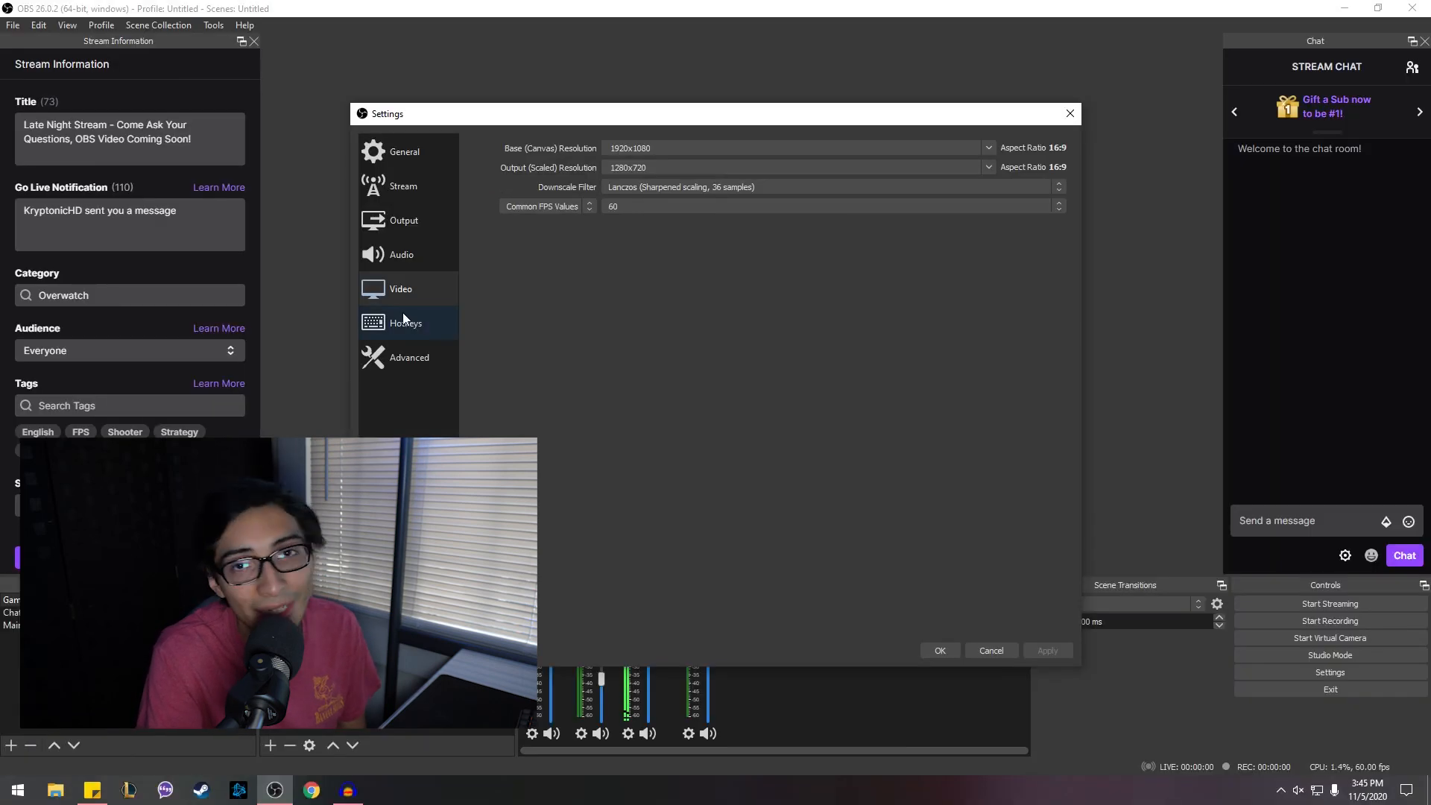
Review the available actions in the hotkey settings and open the advanced settings
{"action": "left_click", "coordinate": [170, 451]}
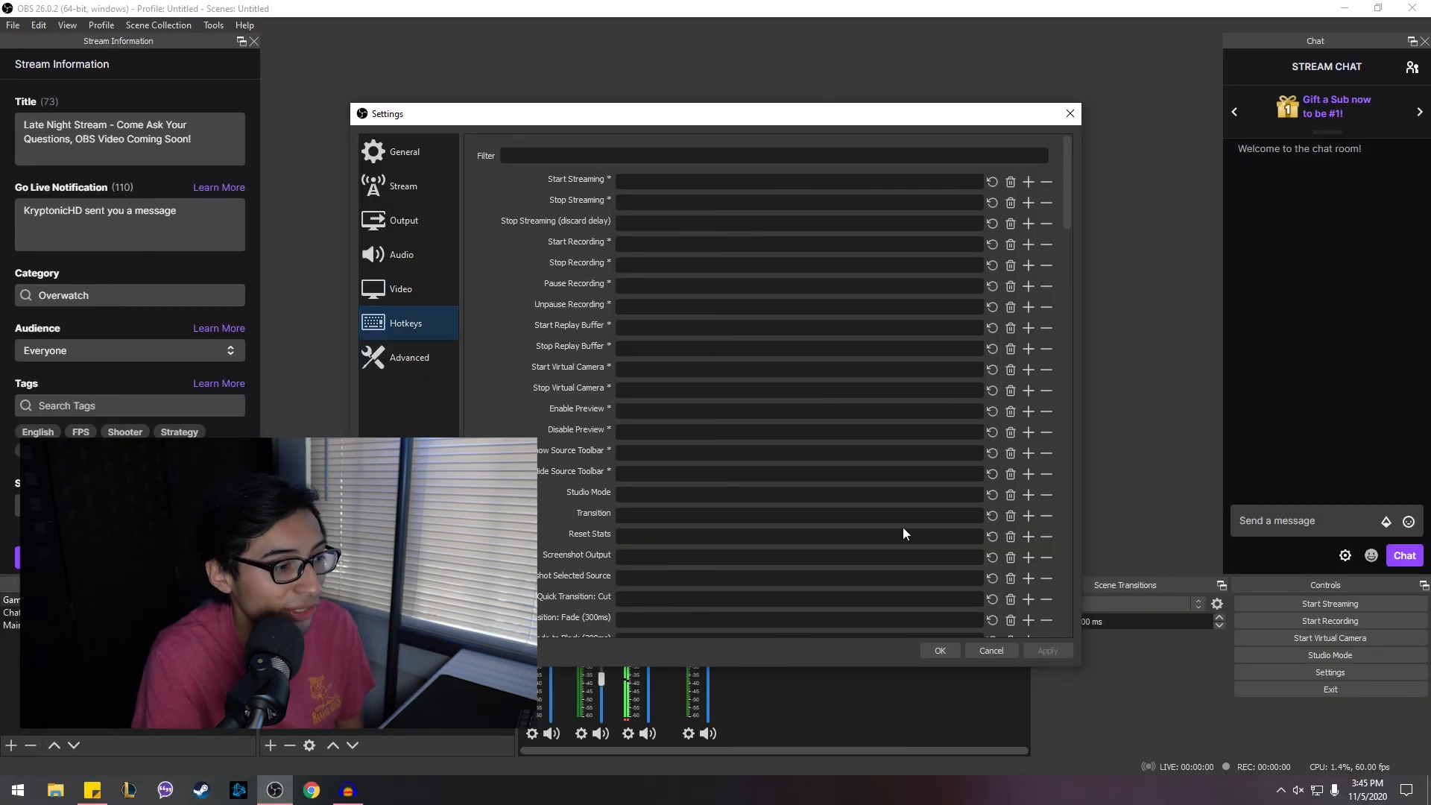
{"action": "left_click_drag", "start_coordinate": [1071, 202], "coordinate": [1041, 188]}
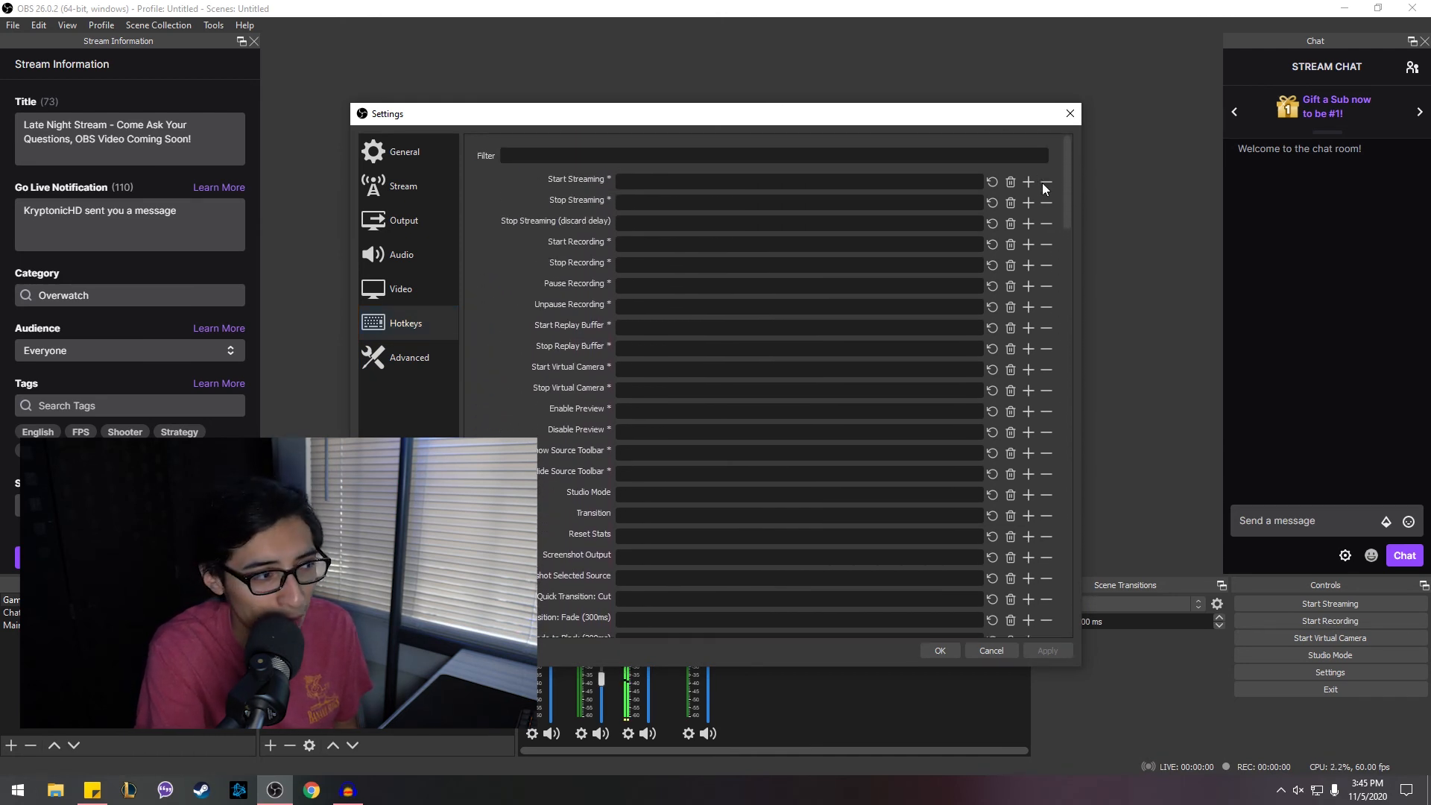
{"action": "left_click", "coordinate": [434, 369]}
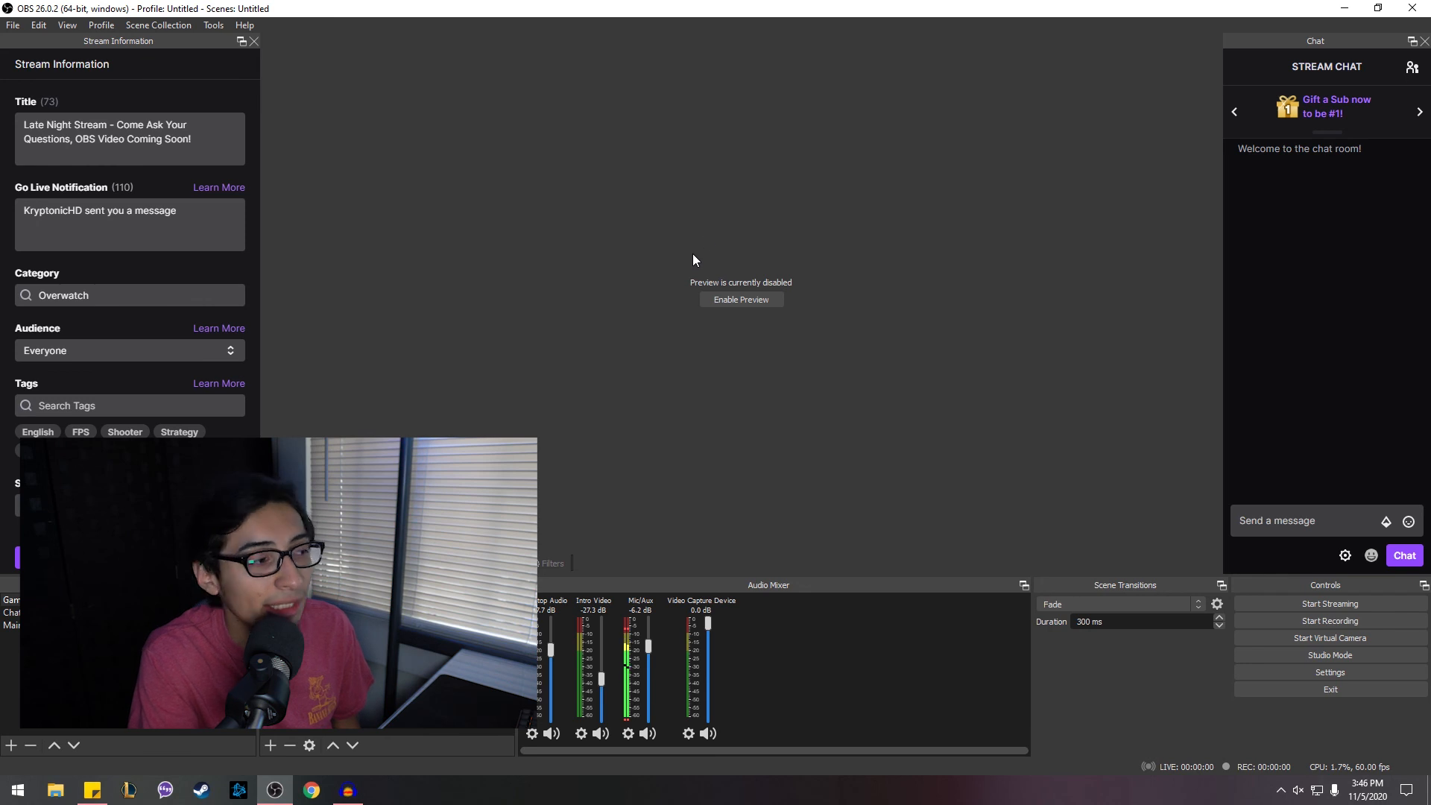
Enable the preview in the main window and disable it again
{"action": "right_click", "coordinate": [688, 258]}
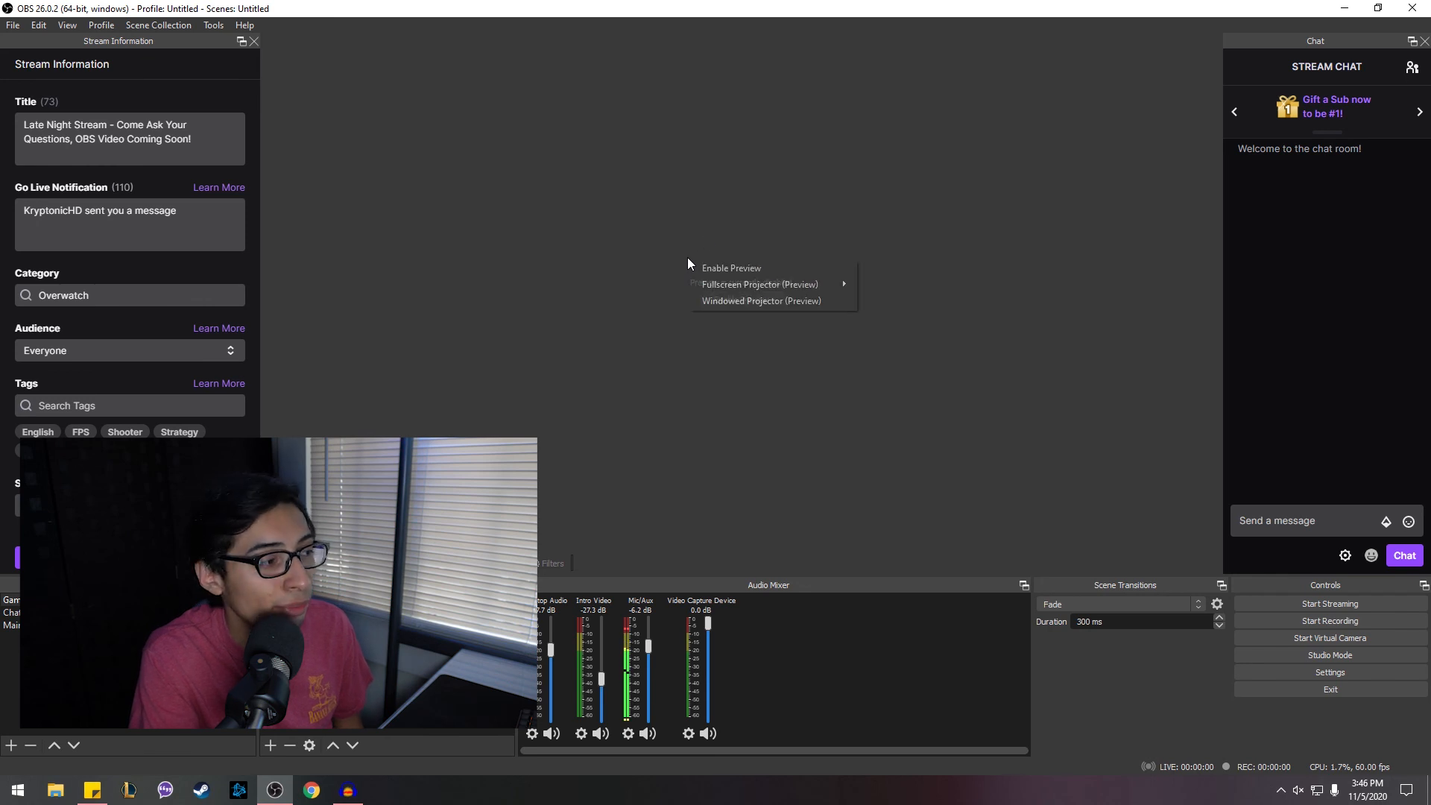
{"action": "left_click", "coordinate": [743, 270]}
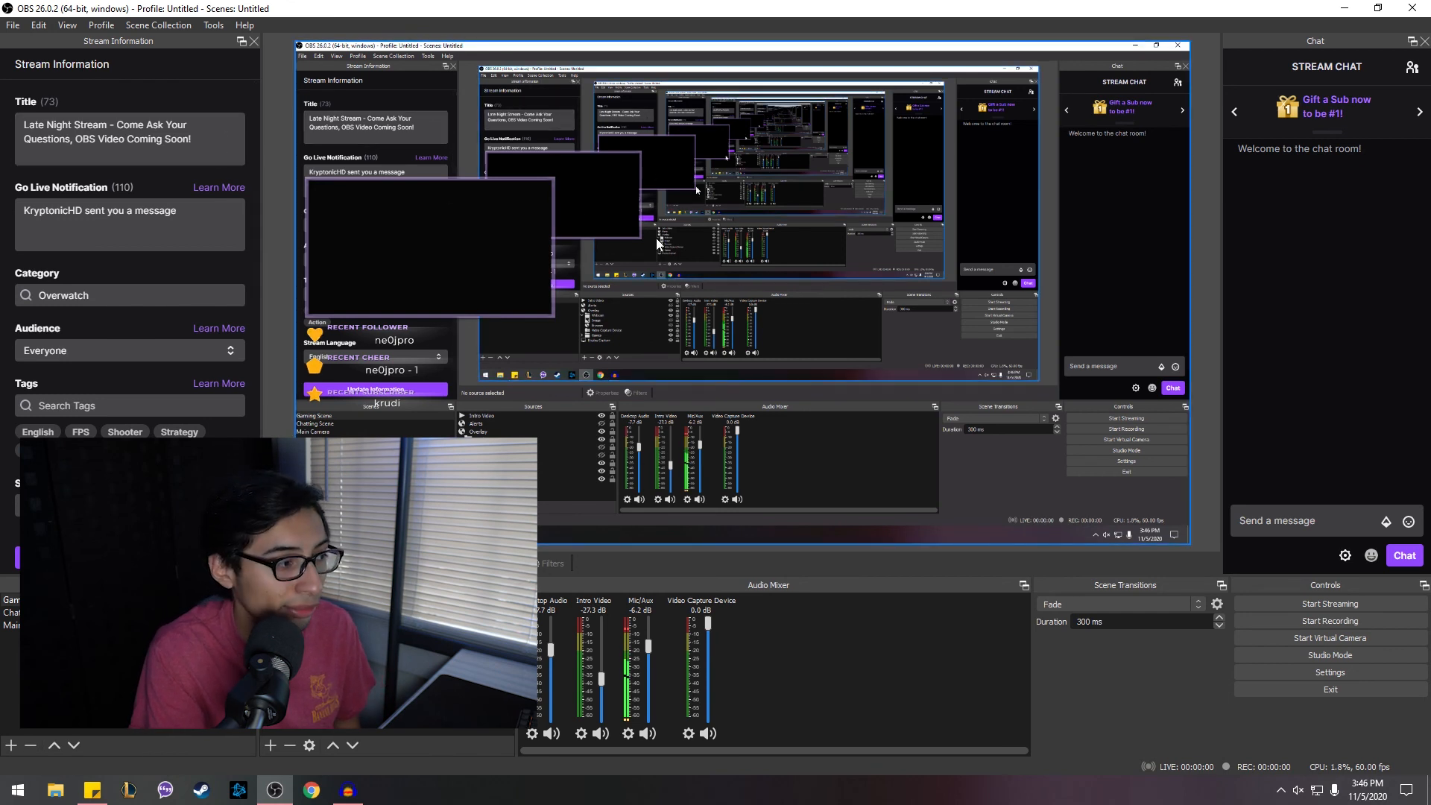
{"action": "right_click", "coordinate": [770, 257]}
{"action": "left_click", "coordinate": [831, 274]}
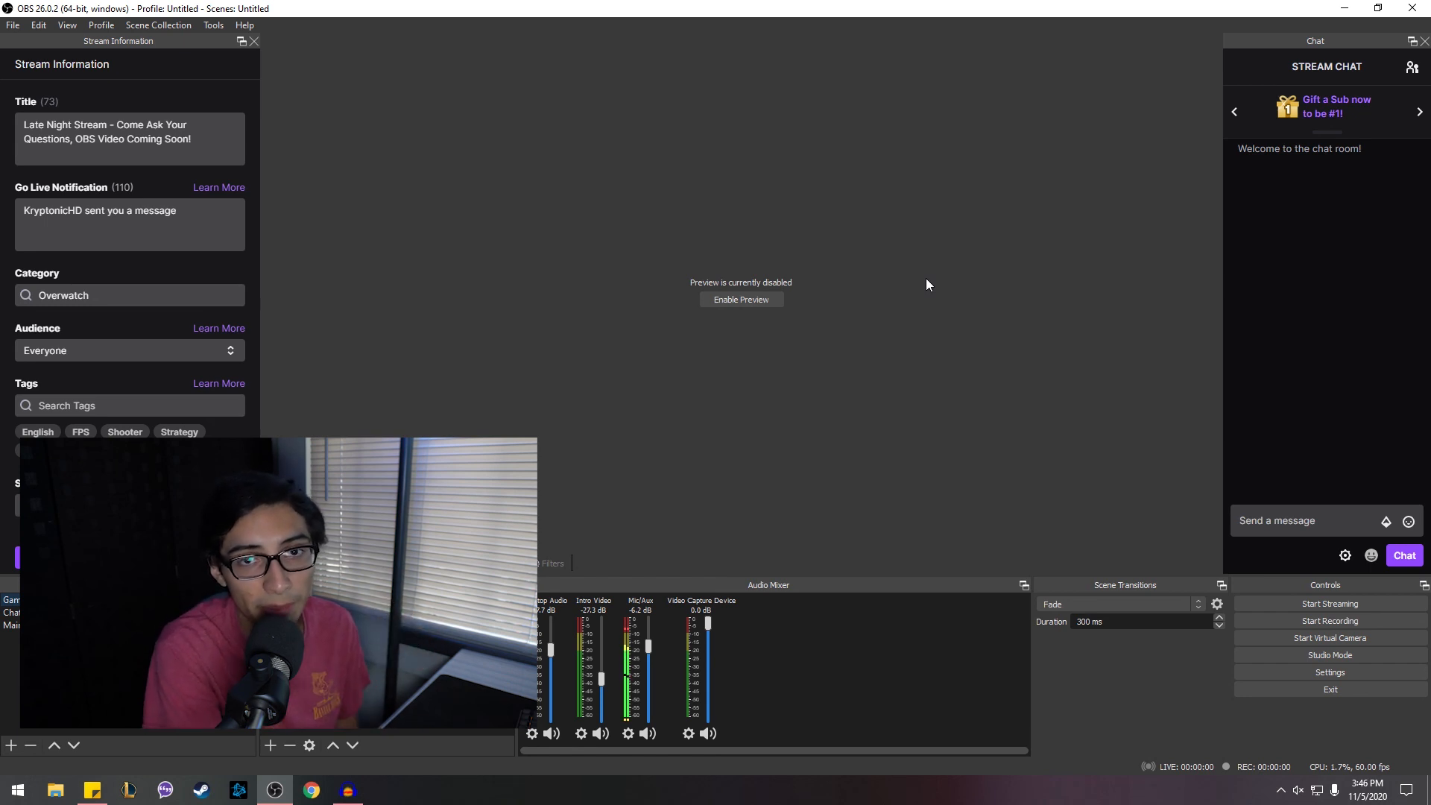
Enable the preview of the current scene
{"action": "right_click", "coordinate": [904, 284]}
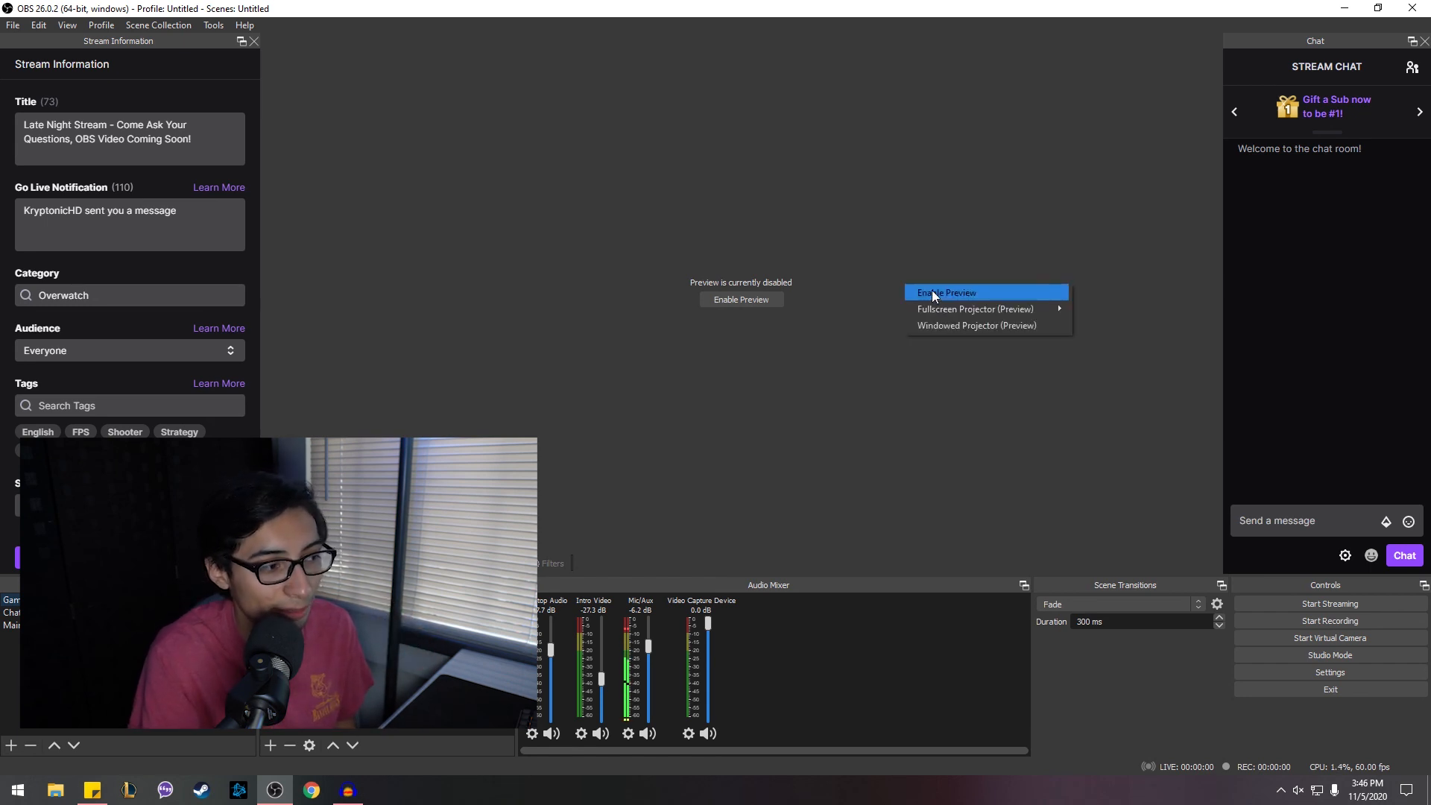